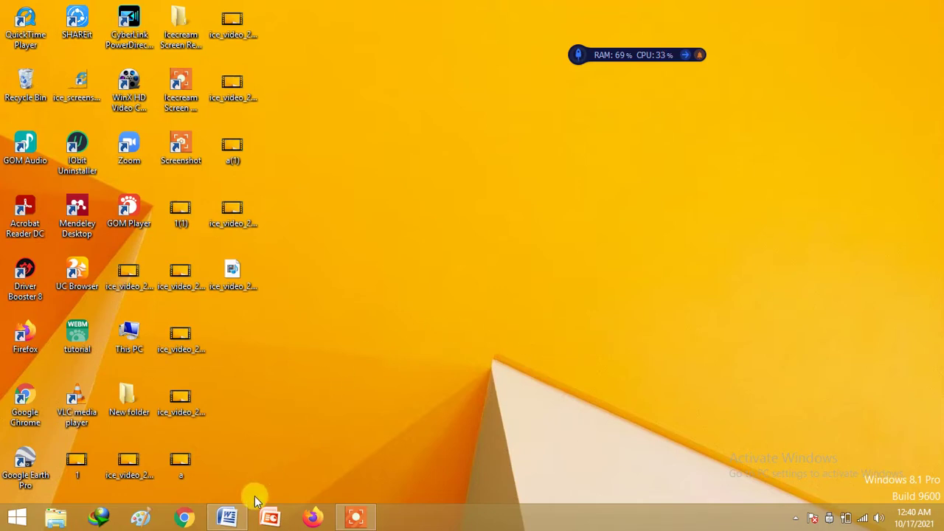
- Launch Google Chrome and open it with the channel owner's profile, the first in the profile list
left_click(185, 516)
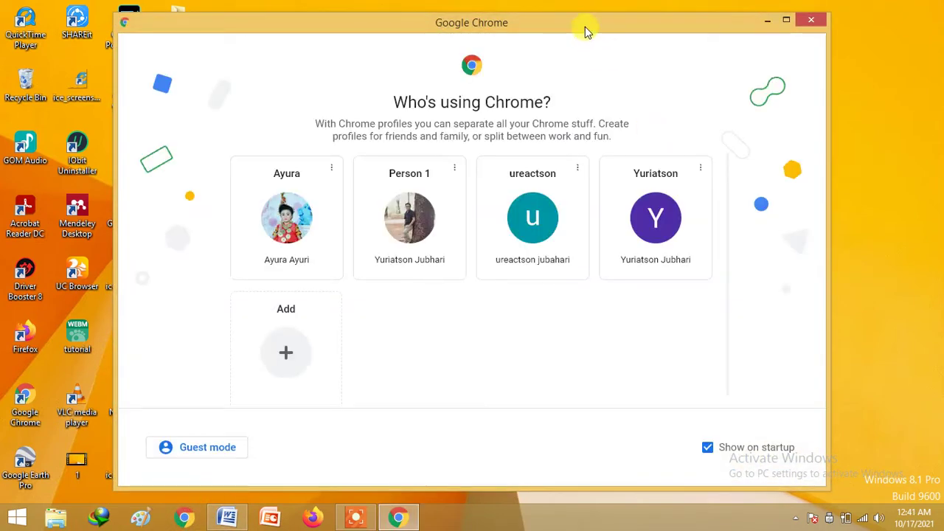
left_click_drag(584, 27, 712, 29)
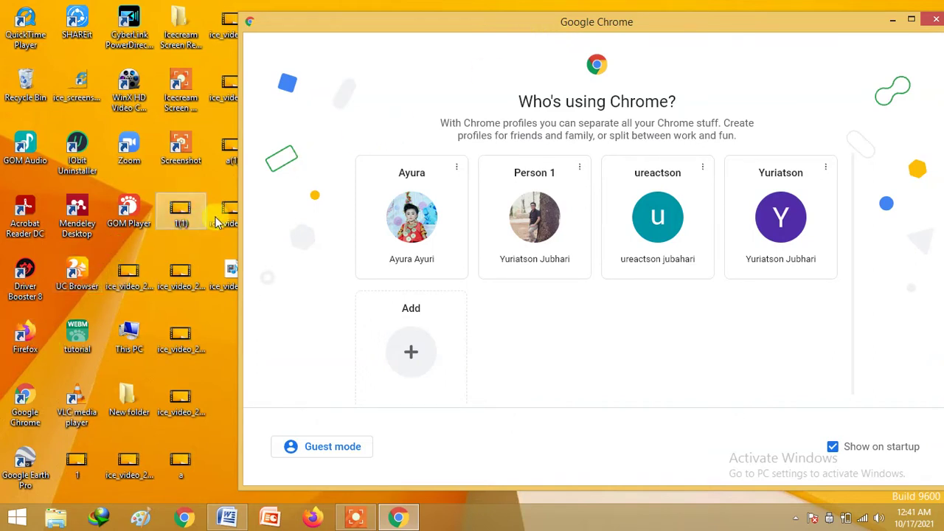
left_click_drag(379, 33, 396, 35)
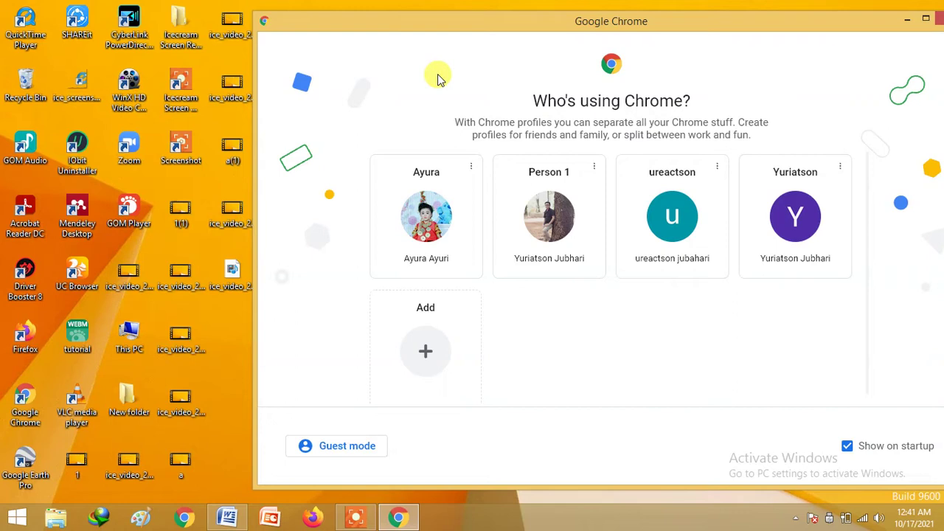
left_click(430, 213)
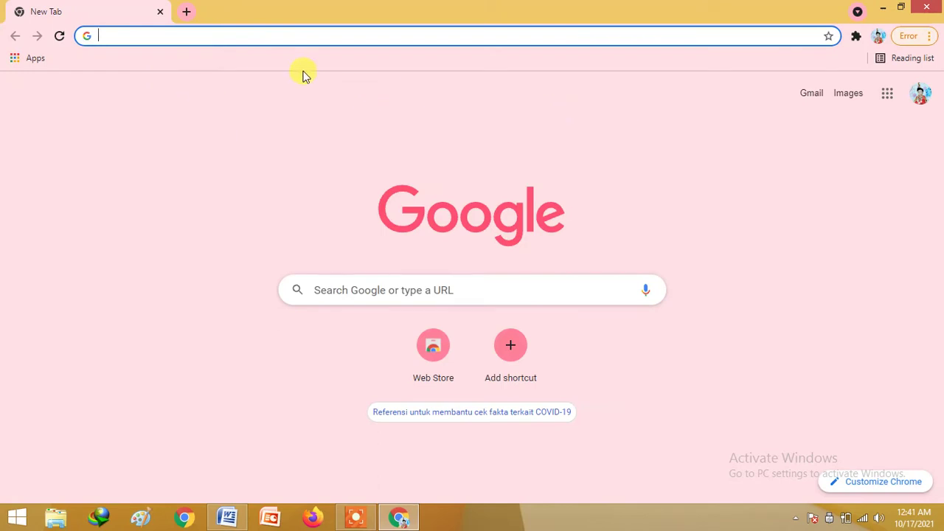
- Search Google for "youtube" and open the YouTube site from the results
left_click(292, 39)
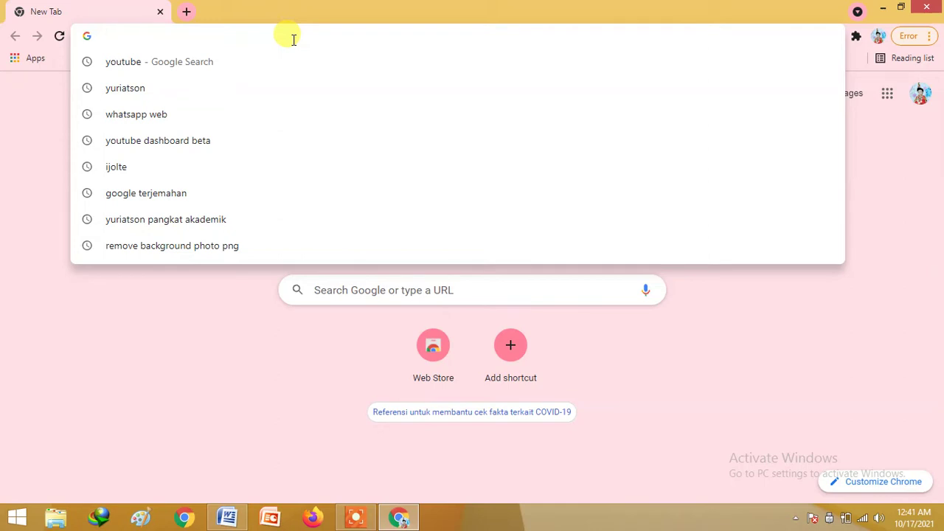
type("youtube")
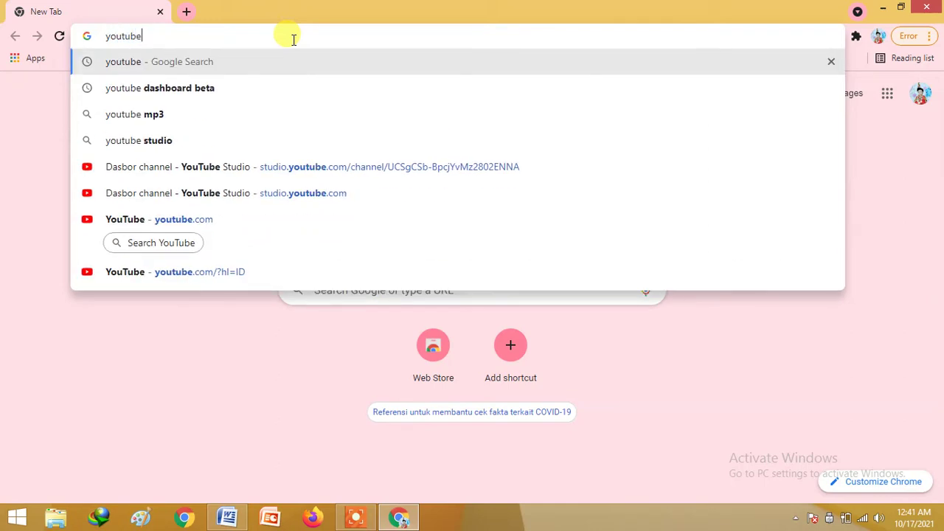
key("Return")
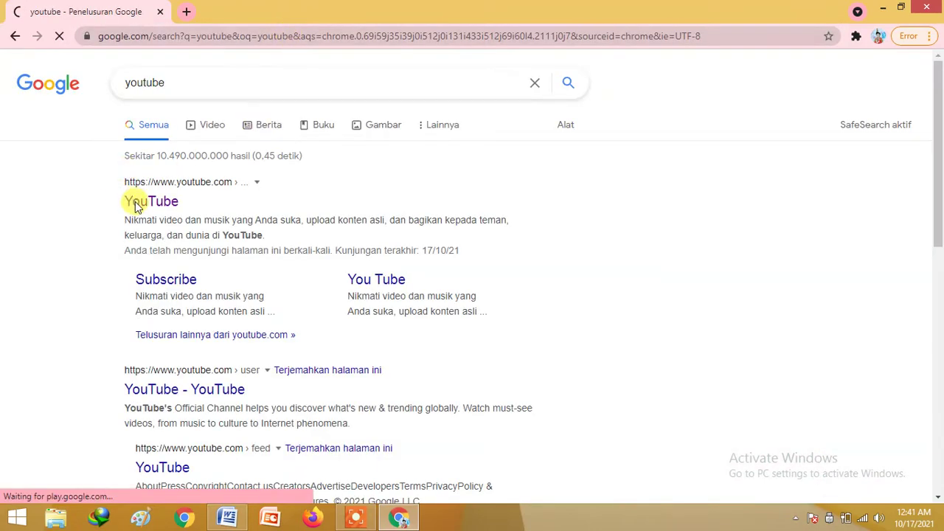
left_click(132, 210)
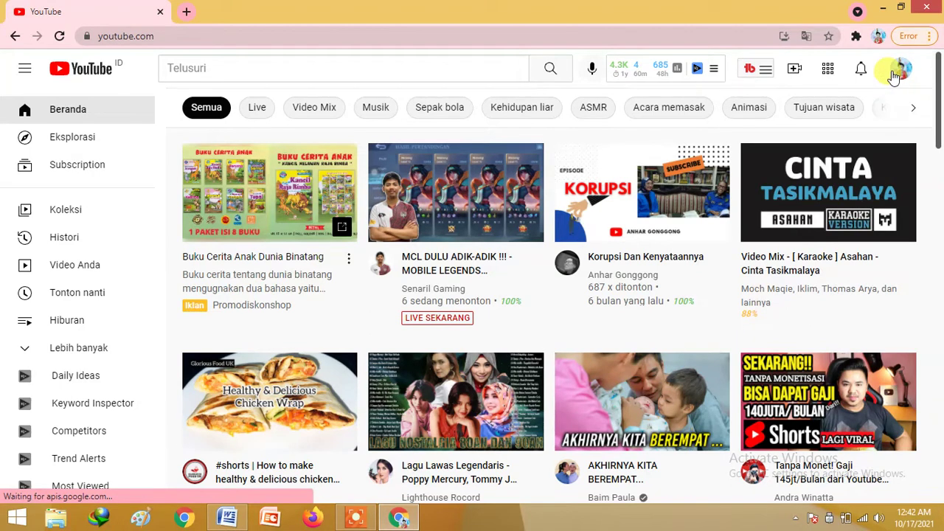
- Open YouTube Studio for the signed-in account and look over the channel dashboard
left_click(900, 72)
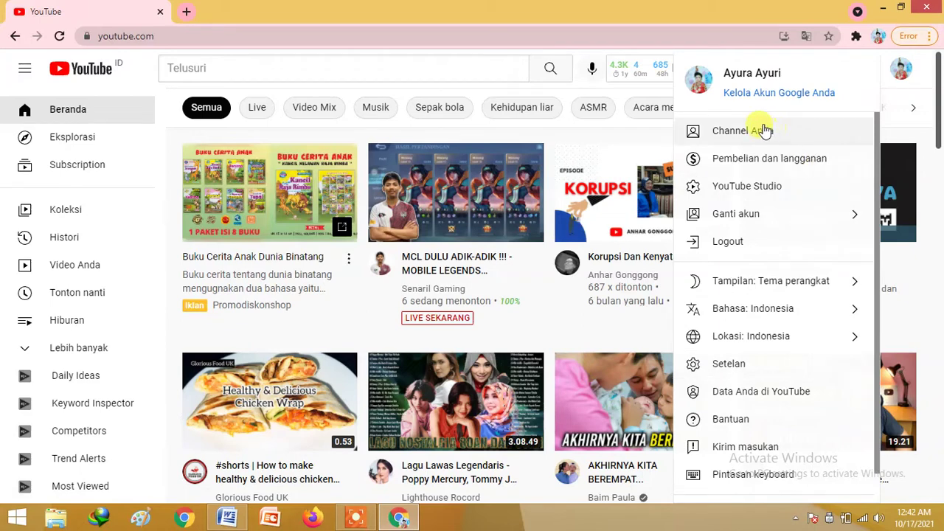
left_click(735, 196)
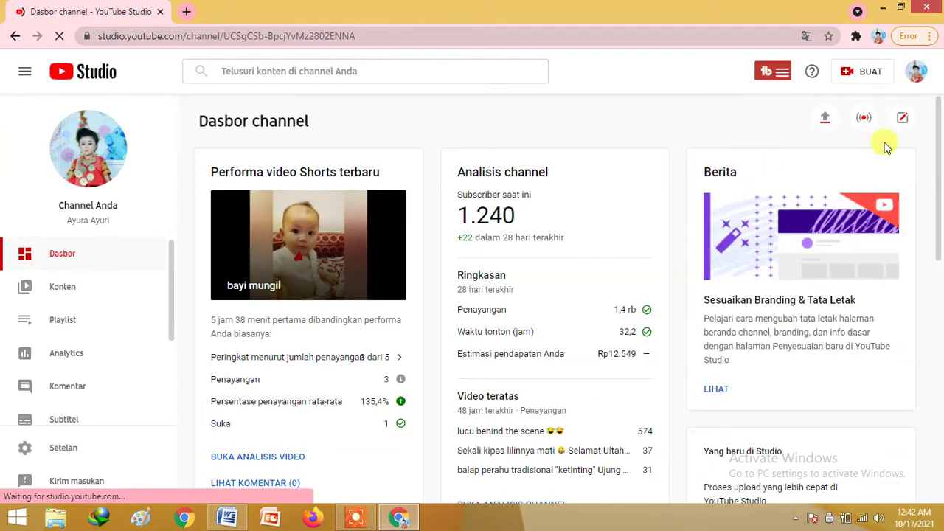
left_click_drag(940, 118, 940, 132)
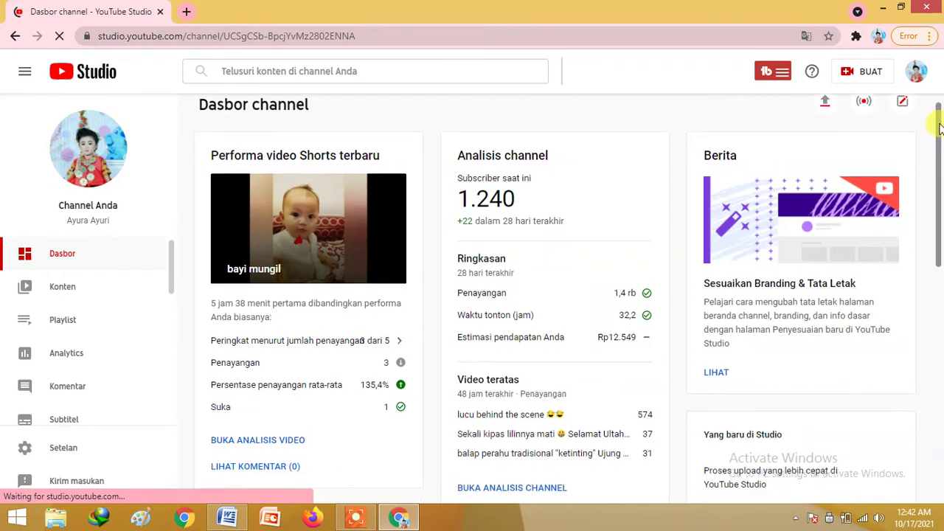
scroll(940, 131, "up", 1)
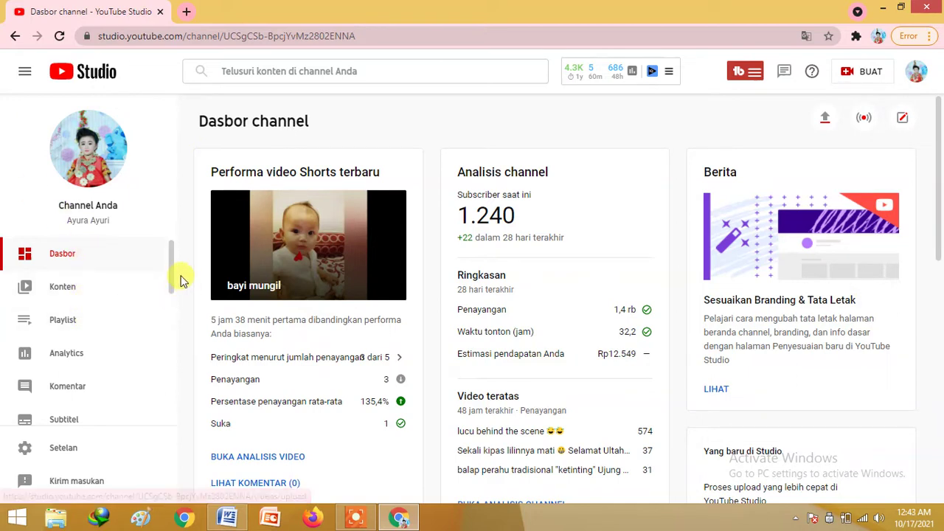
mouse_move(172, 274)
left_mouse_down()
mouse_move(165, 327)
mouse_move(164, 259)
left_mouse_up()
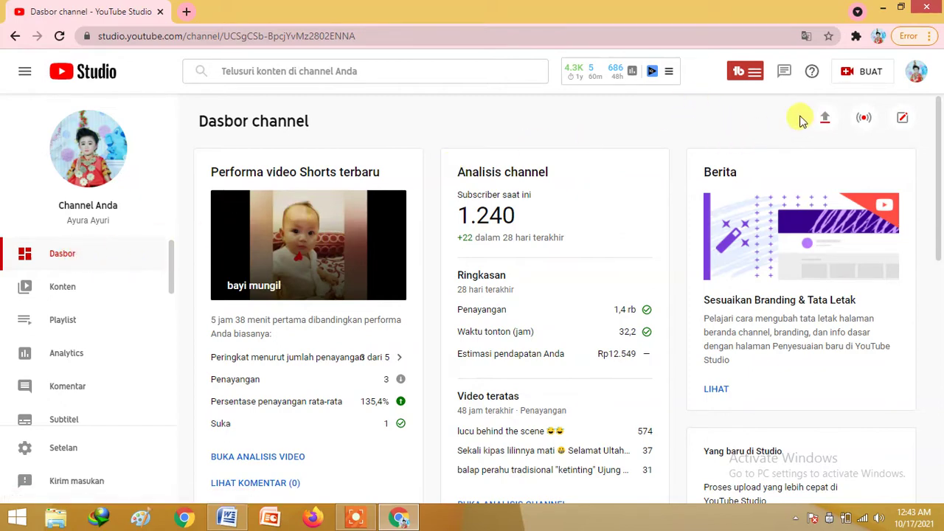
- Start a new video upload and open the file chooser to select the video
left_click(846, 73)
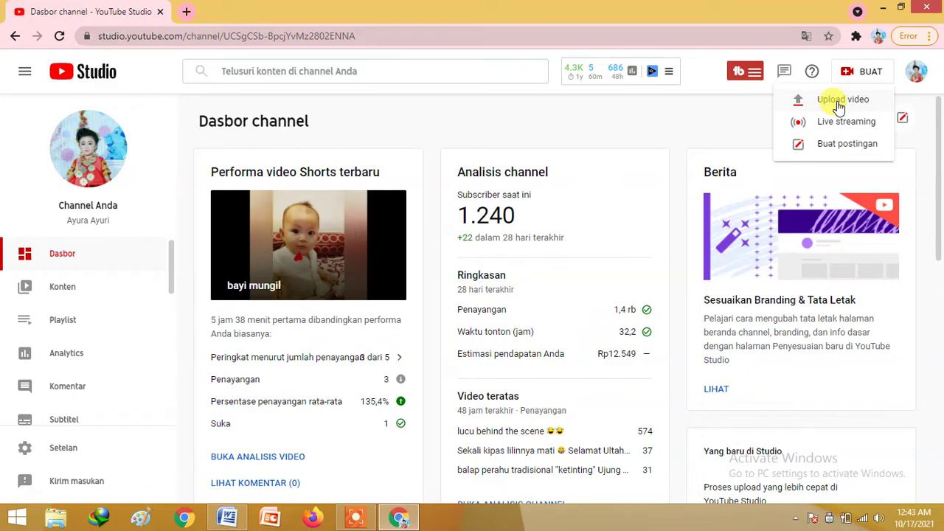
left_click(838, 106)
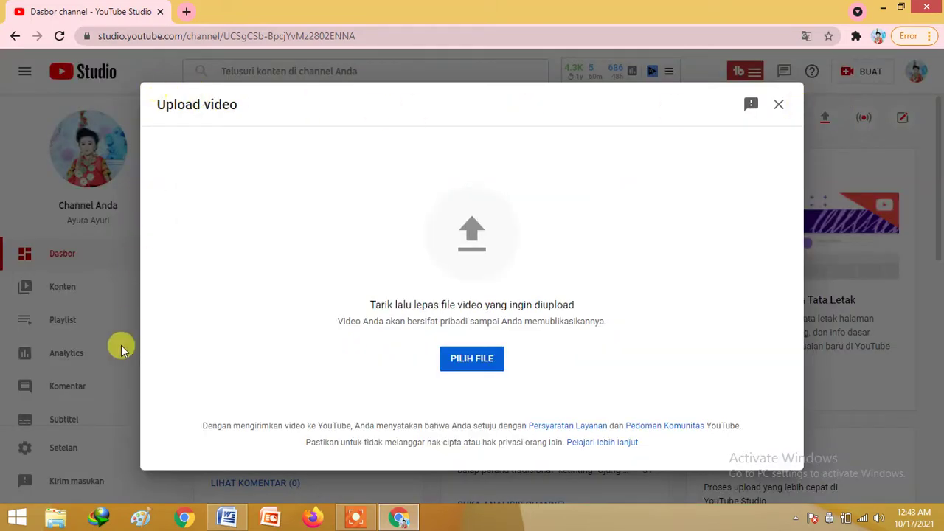
left_click(494, 360)
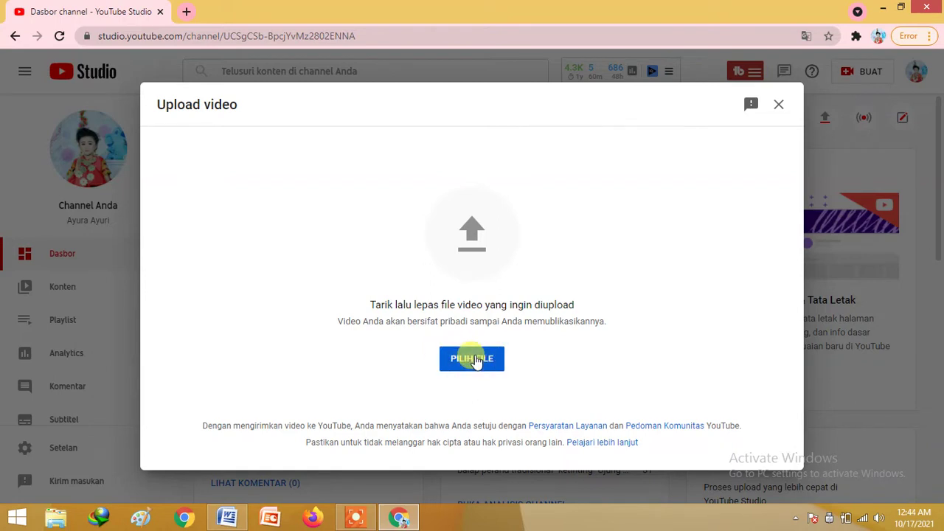
left_click(472, 359)
left_click(455, 269)
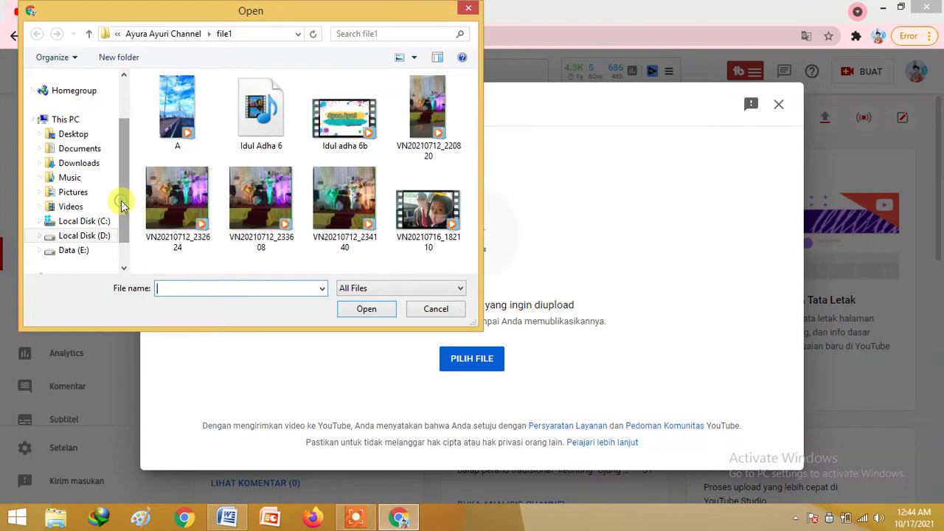
- Upload the video file A from the file1 folder inside the channel's folder on Local Disk (D:)
left_click(96, 235)
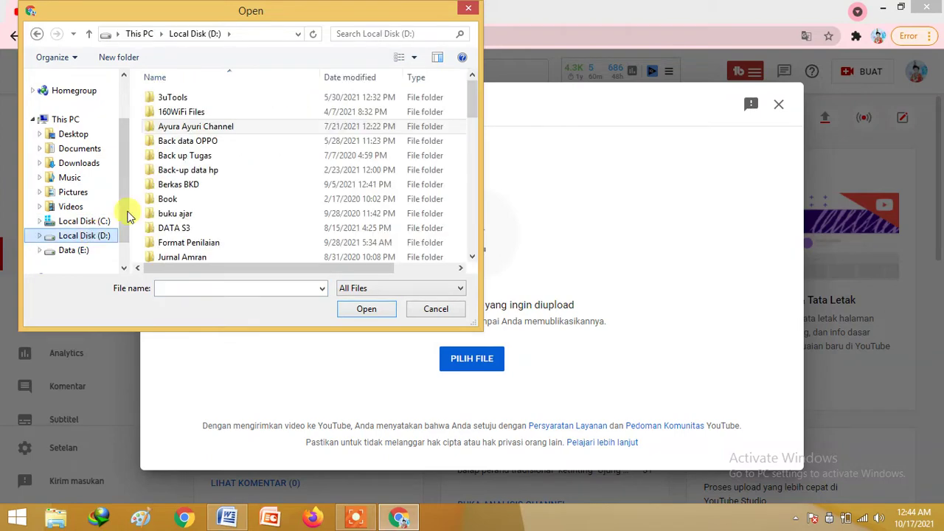
double_click(222, 128)
double_click(166, 141)
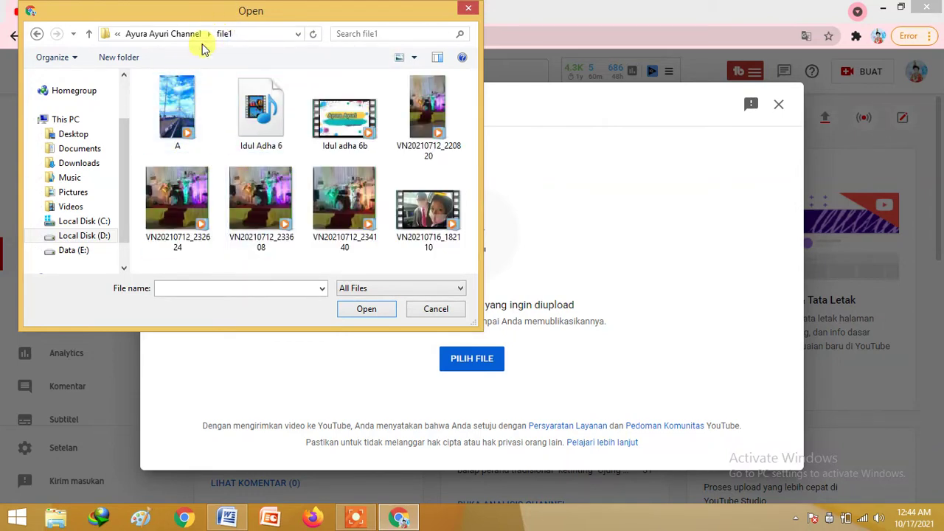
left_click(188, 101)
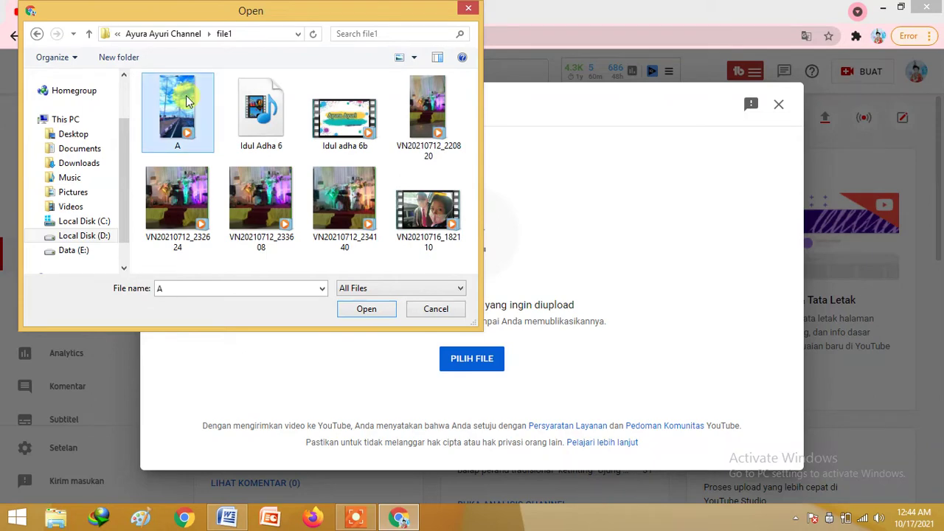
left_click(365, 309)
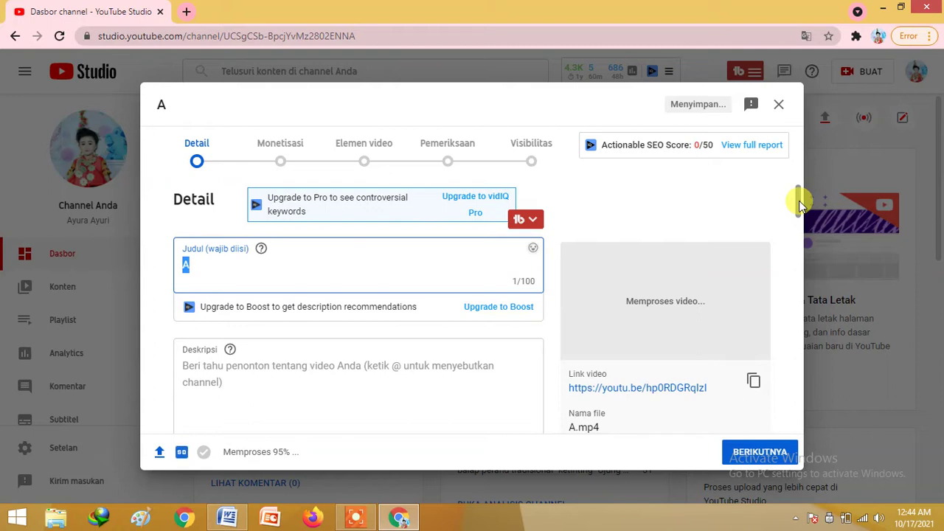
scroll(800, 201, "down", 1)
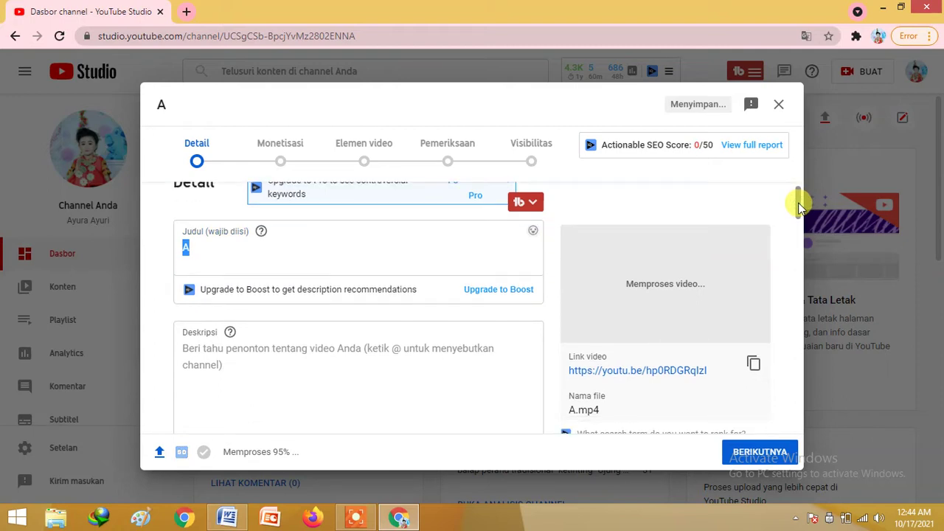
scroll(799, 202, "up", 1)
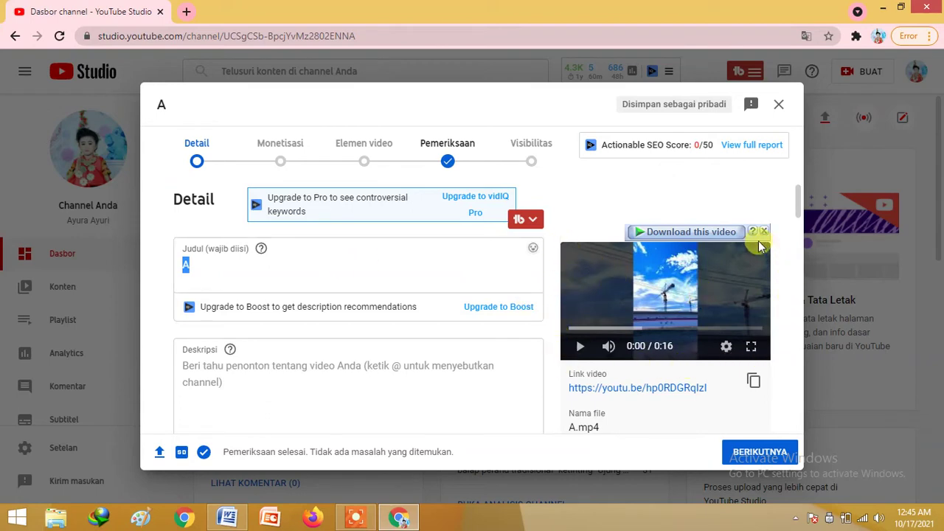
- Switch to the Microsoft Word document and copy the opening words "Centre Point of Indonesia"
left_click(236, 522)
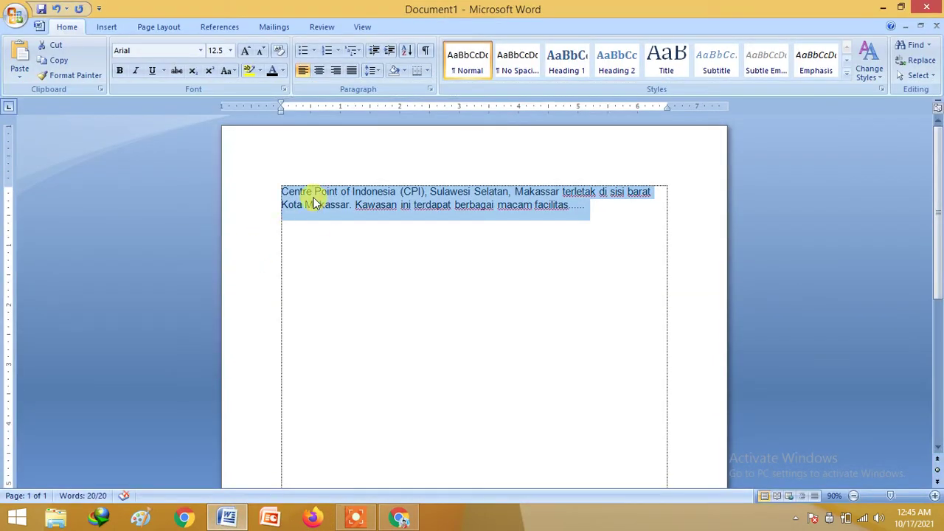
left_click(293, 191)
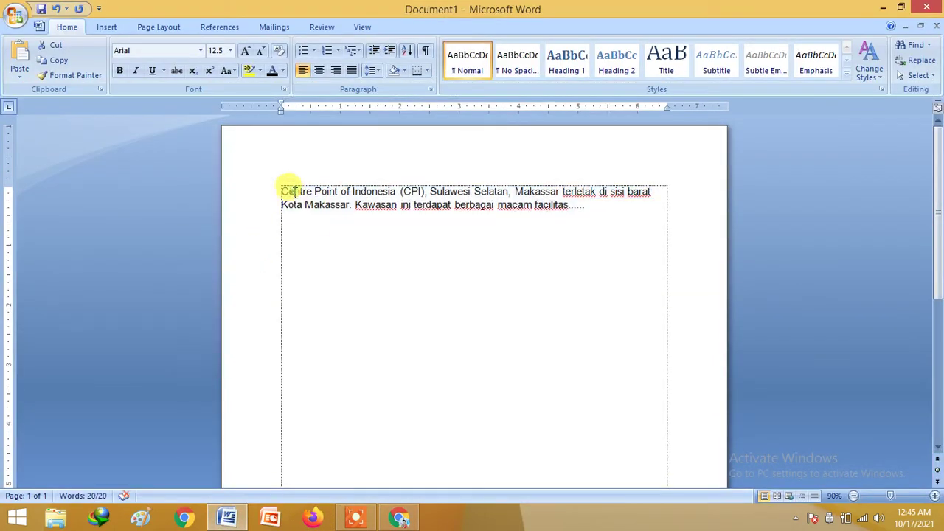
left_click_drag(281, 190, 389, 195)
key("ctrl+c")
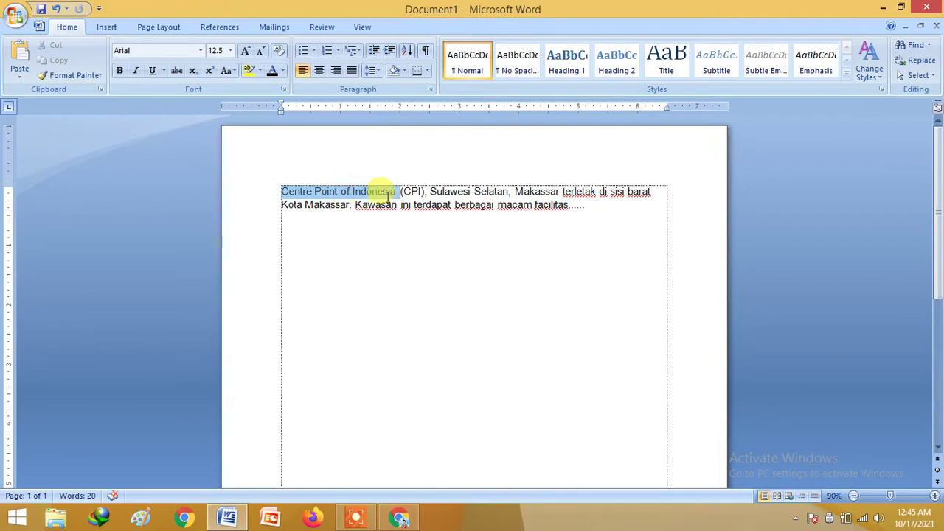
right_click(381, 194)
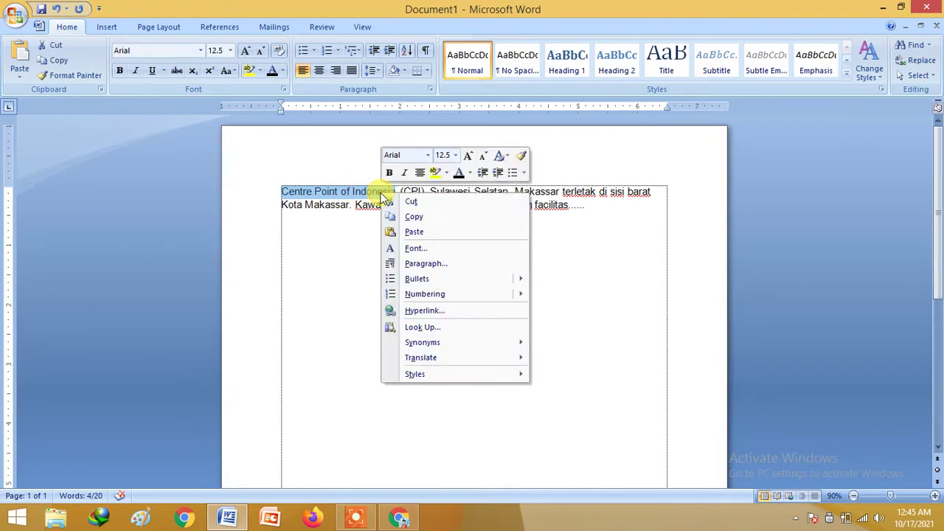
left_click(395, 216)
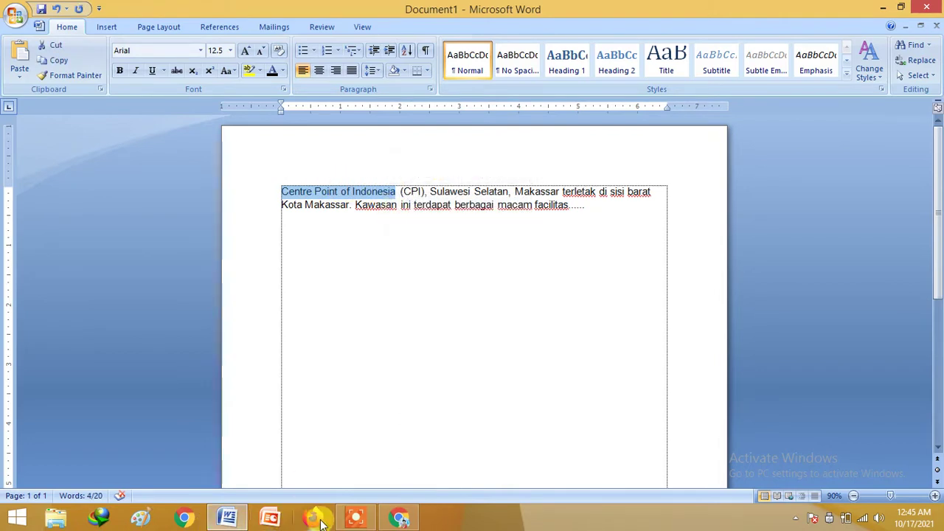
- Back in YouTube Studio, replace the title with the copied text and extend it to "Centre Point of Indonesia II Kota Makassar"
mouse_move(394, 519)
left_click(372, 478)
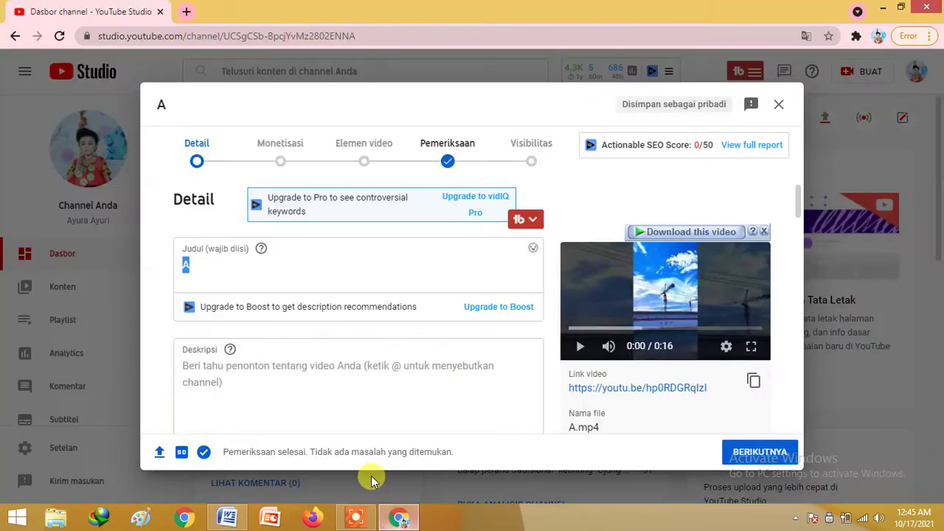
right_click(243, 270)
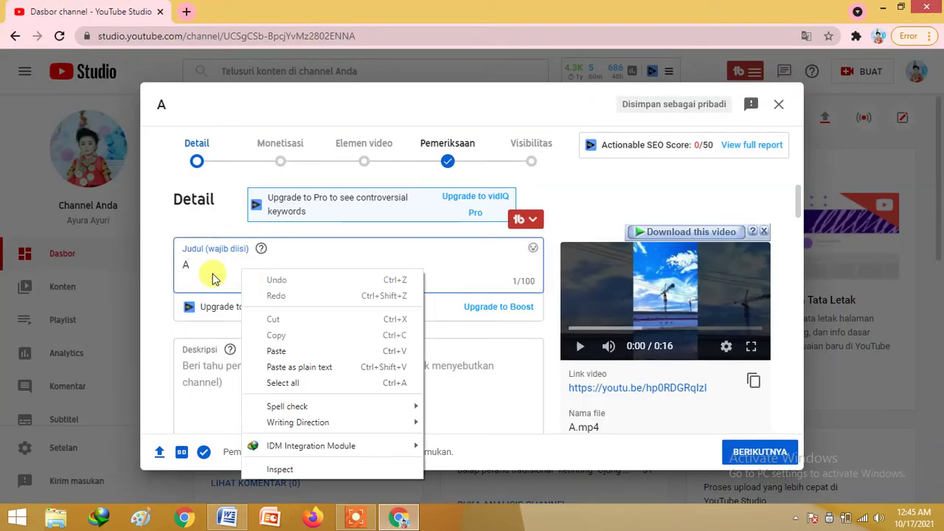
left_click(190, 266)
double_click(185, 265)
right_click(187, 271)
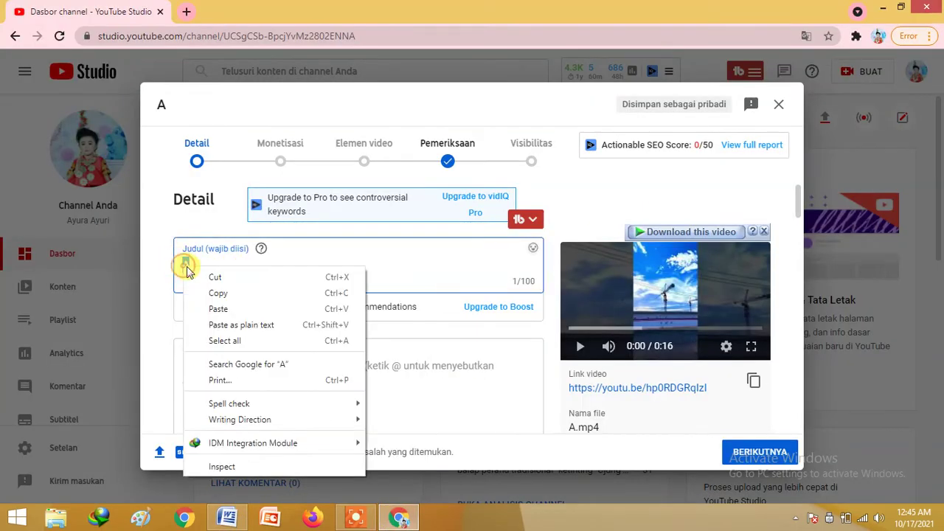
left_click(210, 308)
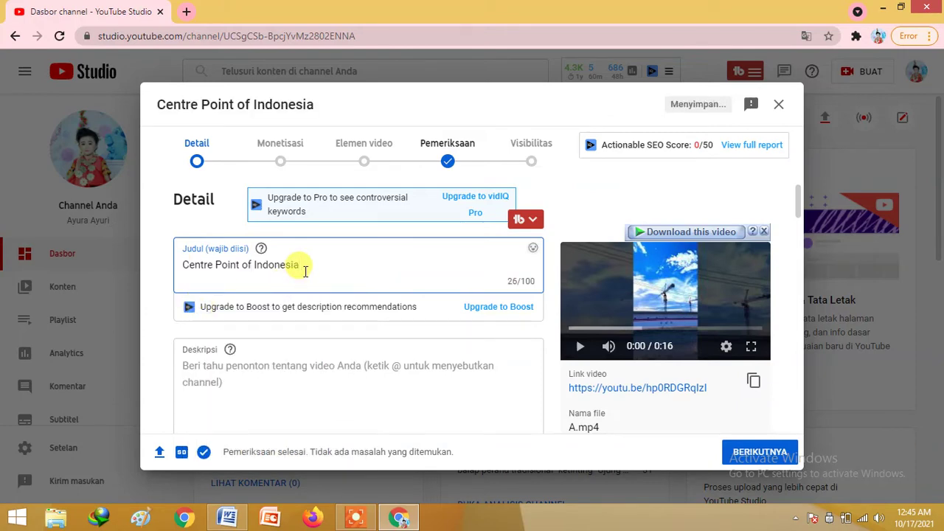
type("II Kota M")
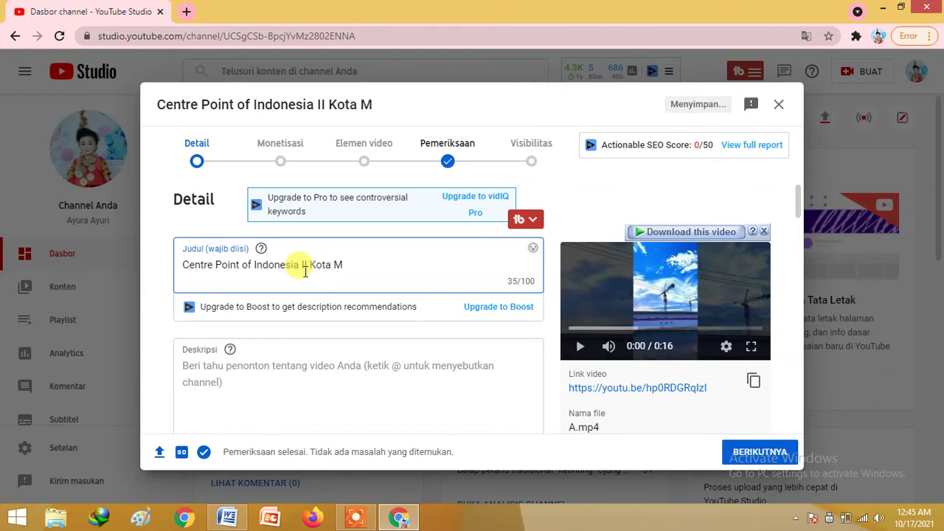
type("akassar")
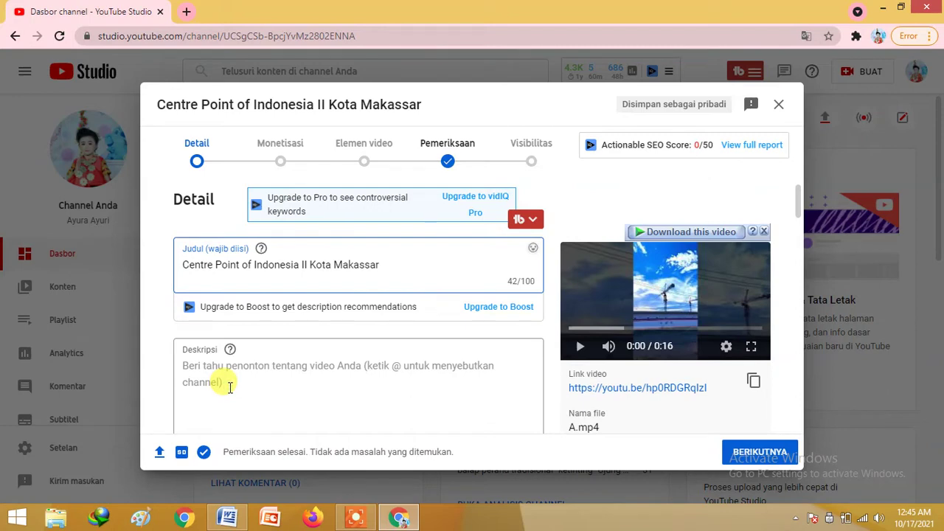
- Switch to the Microsoft Word document and copy the whole paragraph about Centre Point of Indonesia (CPI)
left_click(229, 388)
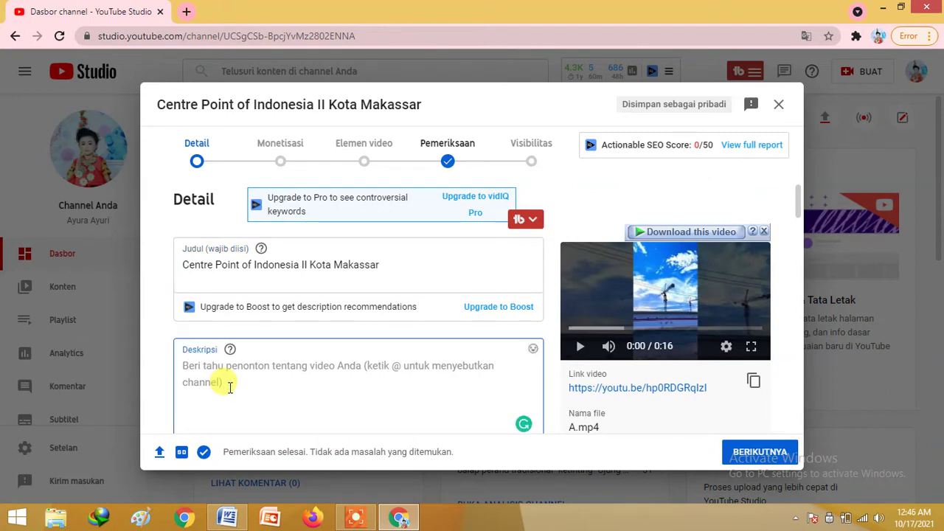
left_click(227, 516)
left_click_drag(284, 192, 609, 204)
right_click(510, 207)
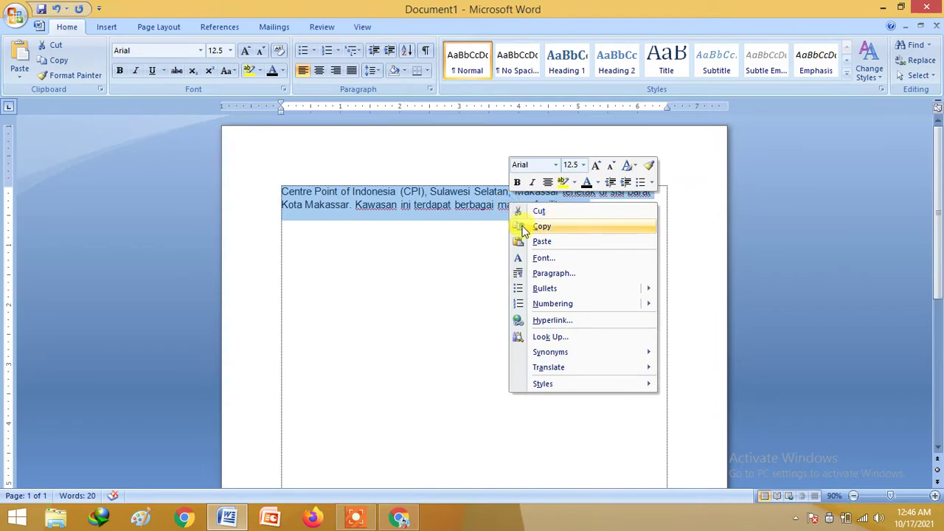
left_click(520, 224)
- Back in YouTube Studio, paste the copied paragraph as the video's description
left_click(394, 517)
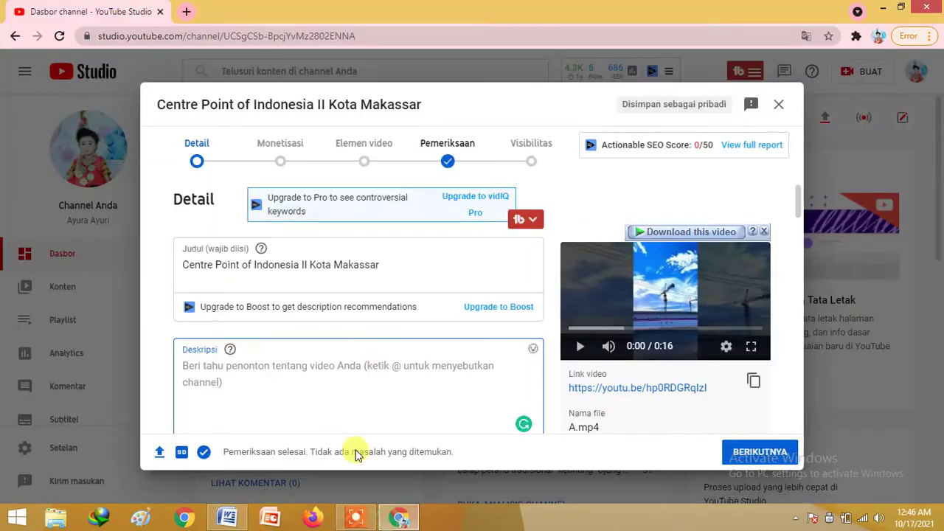
right_click(230, 364)
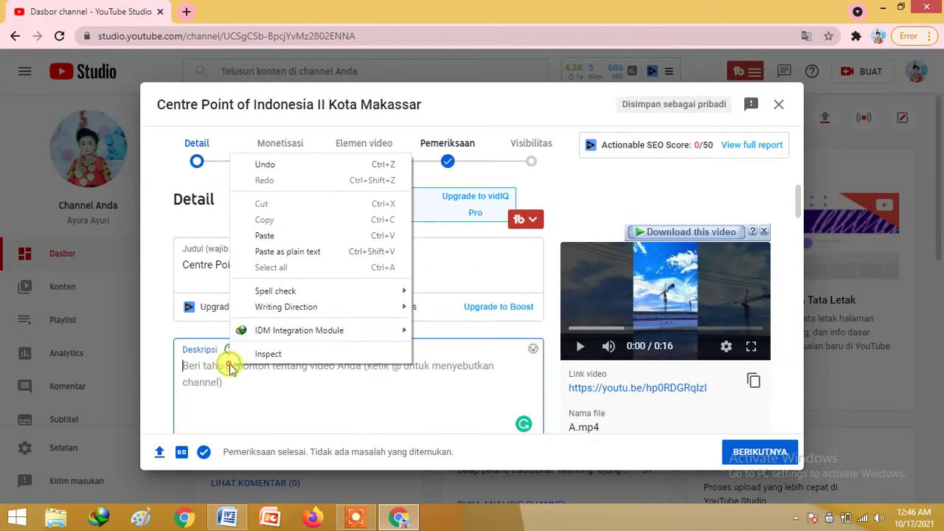
left_click(267, 236)
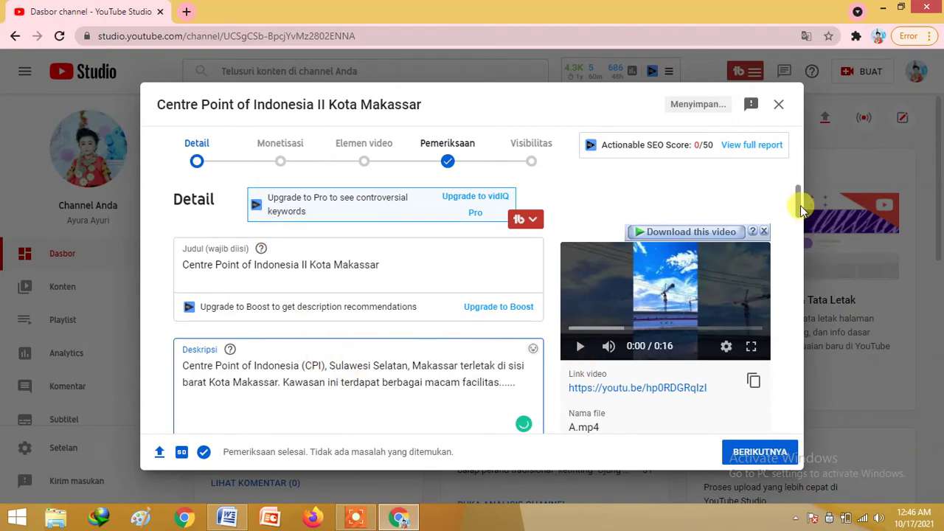
left_click_drag(800, 205, 801, 229)
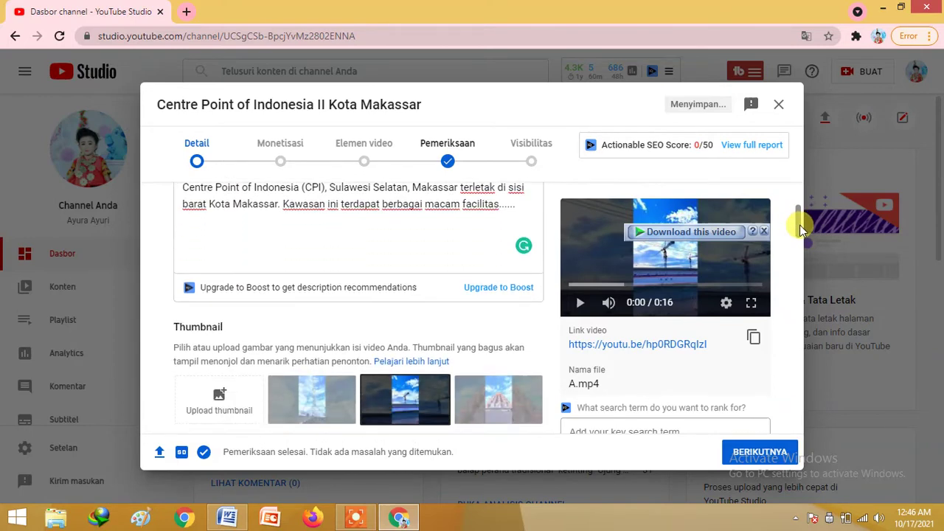
scroll(801, 229, "down", 1)
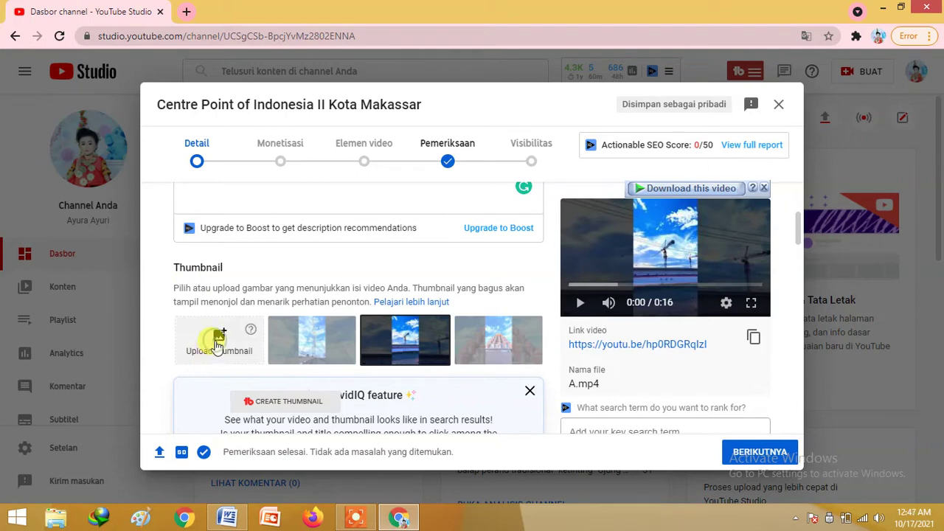
left_click(217, 345)
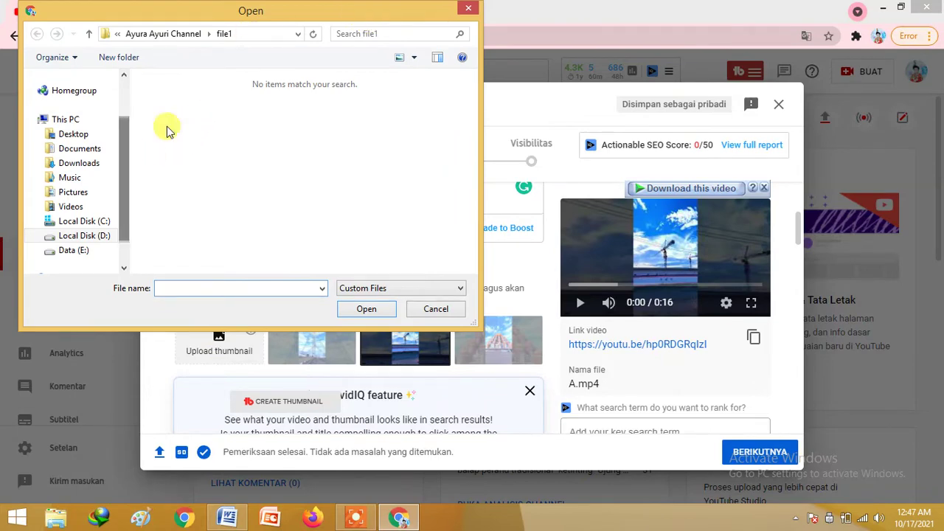
left_click(469, 10)
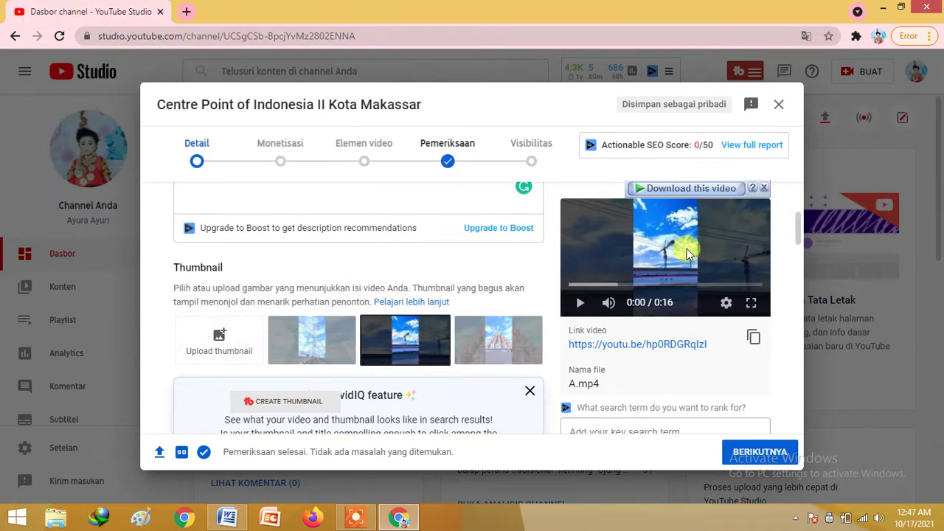
- Add the video to the Hiburan playlist
left_click_drag(800, 230, 801, 263)
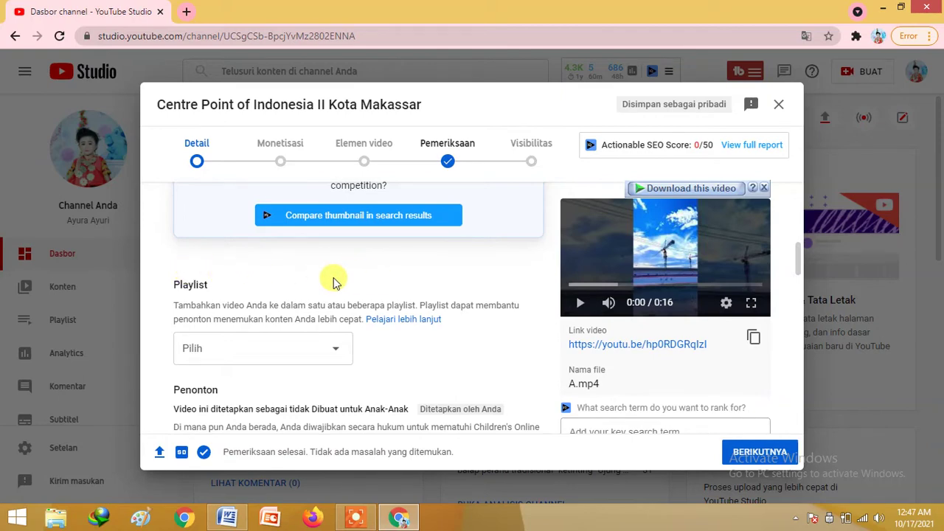
left_click(336, 354)
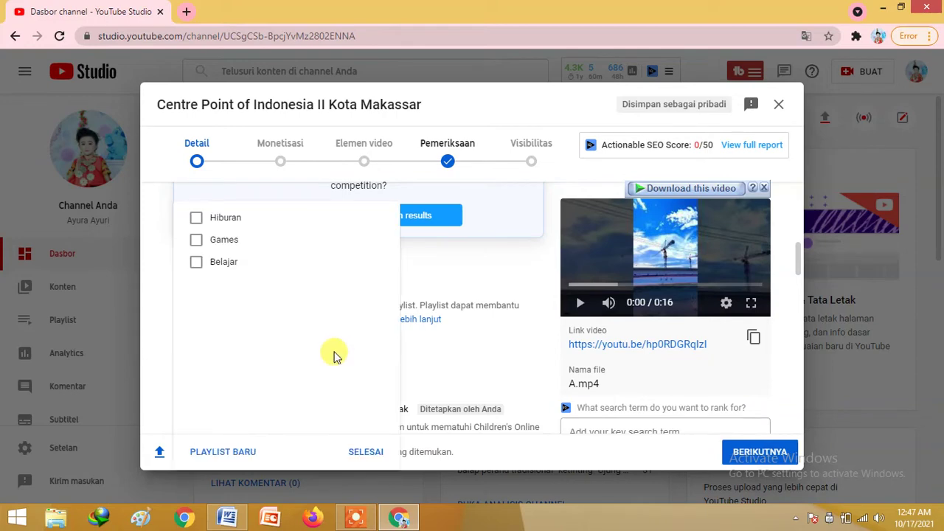
left_click(197, 219)
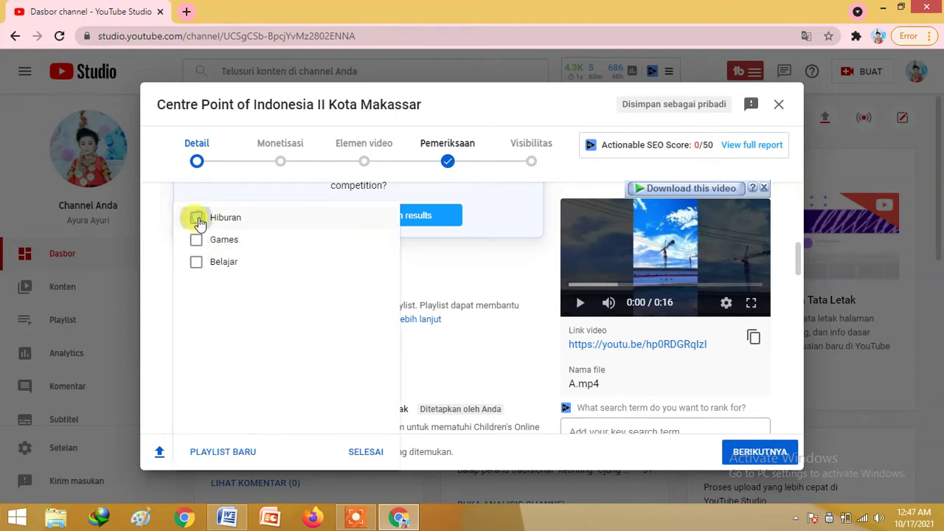
left_click(364, 453)
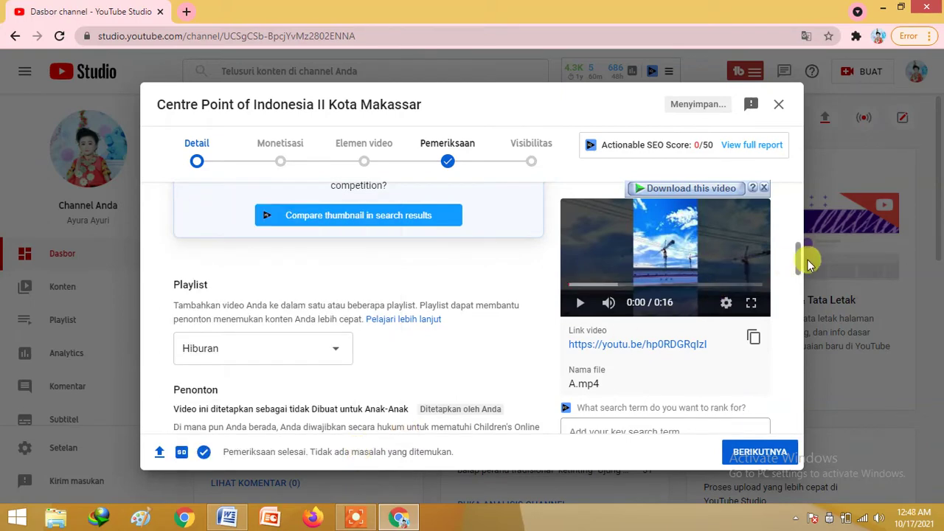
- Try the audience option "Ya, video ini Dibuat untuk Anak-Anak", then return to "Tidak, video ini tidak Dibuat untuk Anak-Anak"
scroll(801, 259, "down", 1)
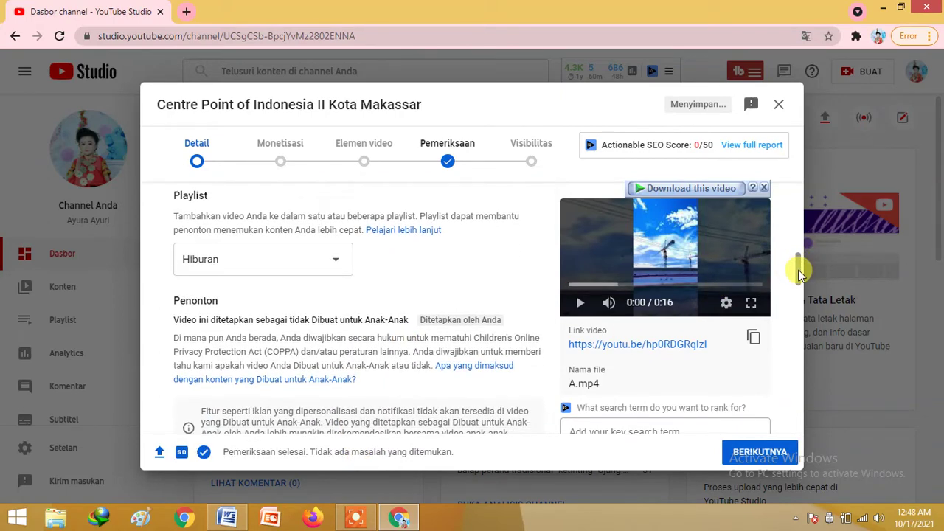
scroll(801, 273, "down", 1)
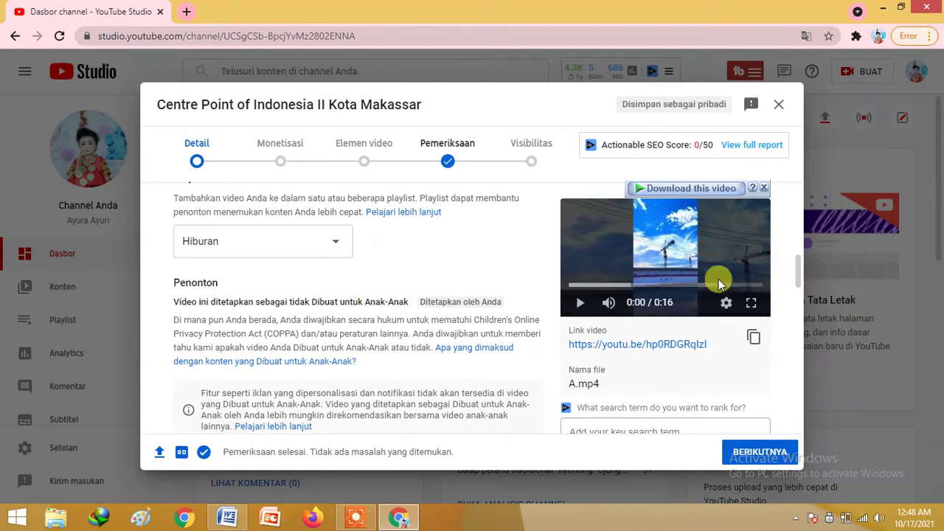
scroll(801, 272, "down", 2)
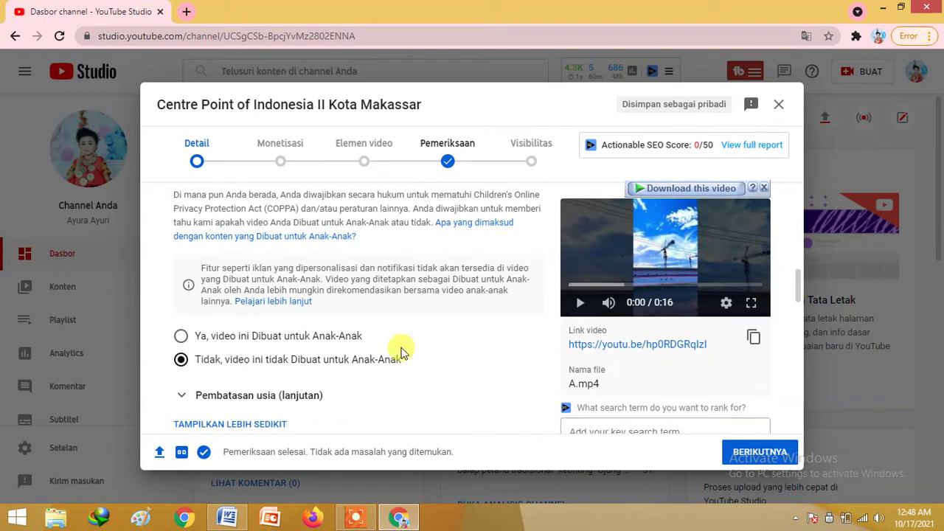
left_click(181, 335)
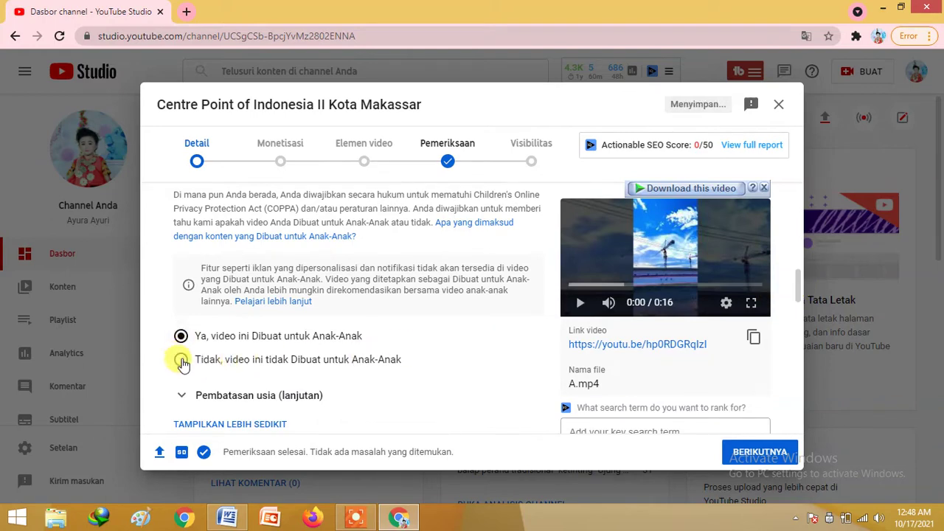
left_click(180, 360)
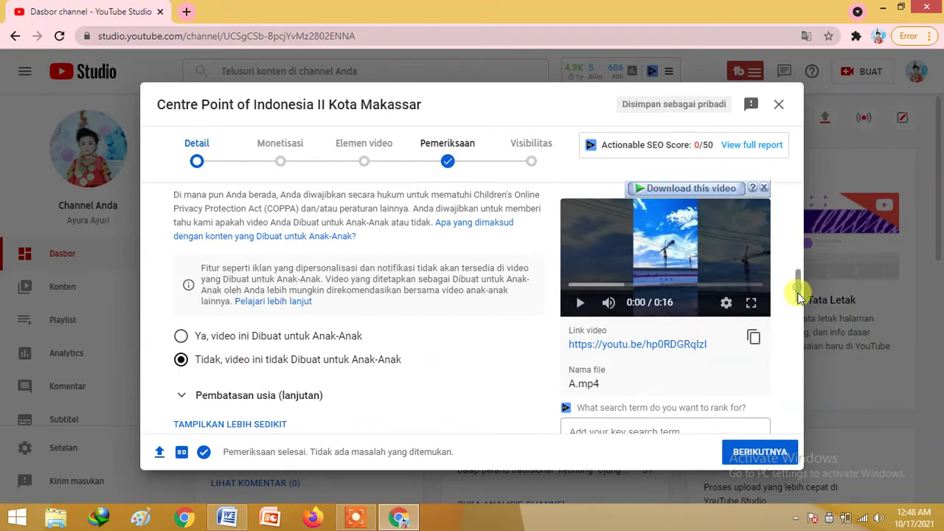
- For the video's tag, switch to the Microsoft Word document and copy the words "Centre Point of Indonesia"
left_click_drag(797, 288, 801, 343)
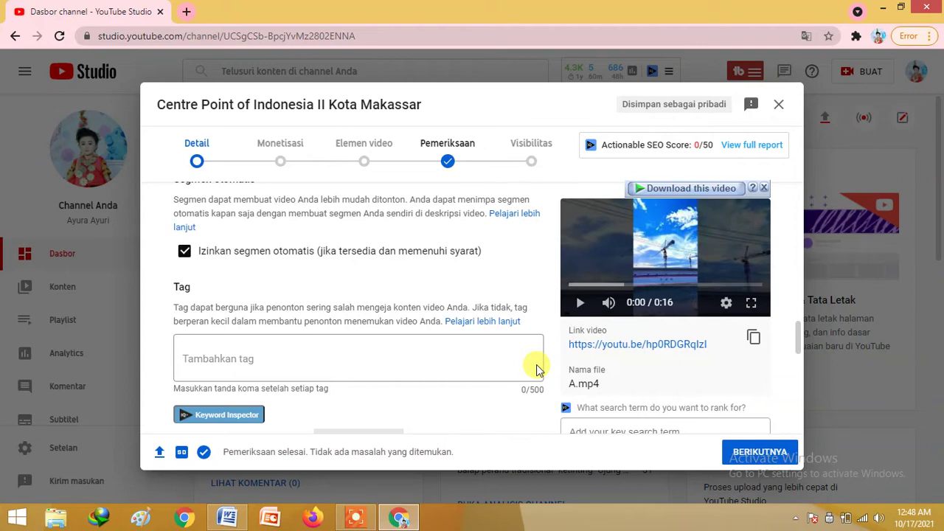
left_click(243, 519)
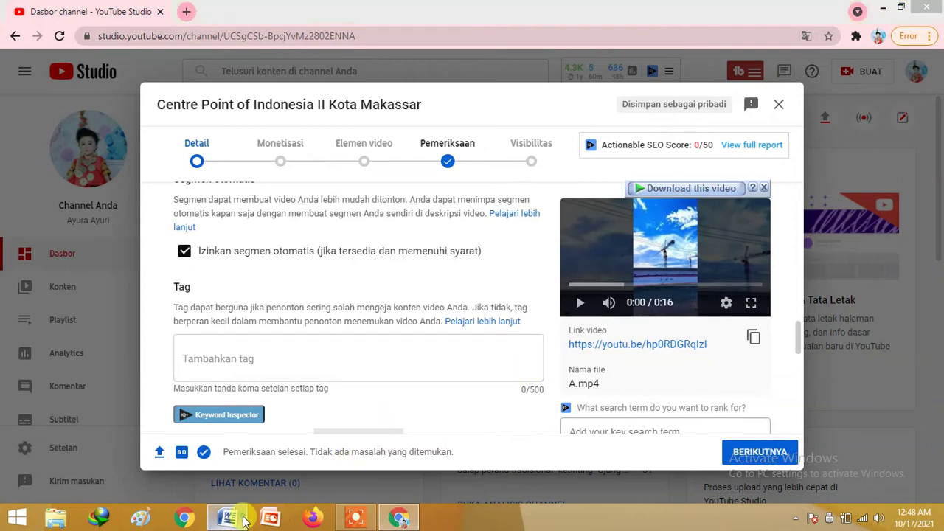
left_click(336, 196)
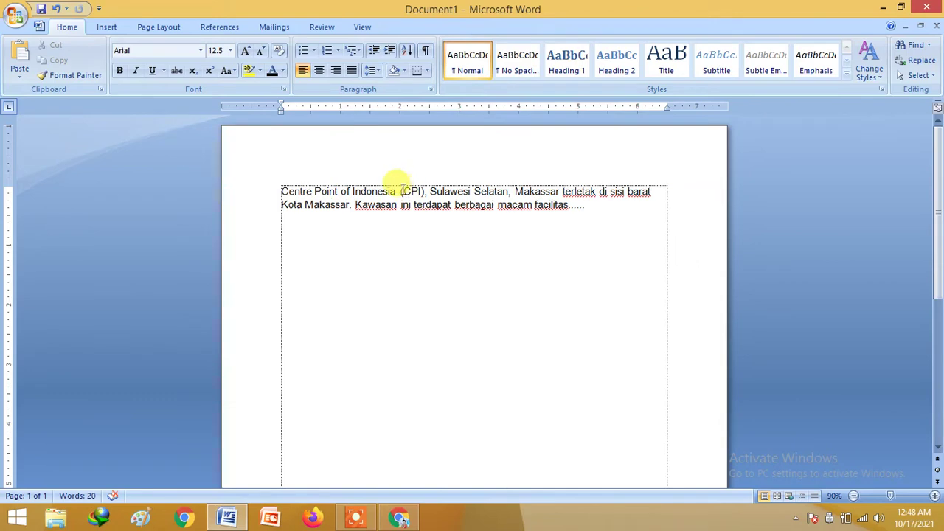
left_click_drag(402, 190, 288, 182)
right_click(306, 191)
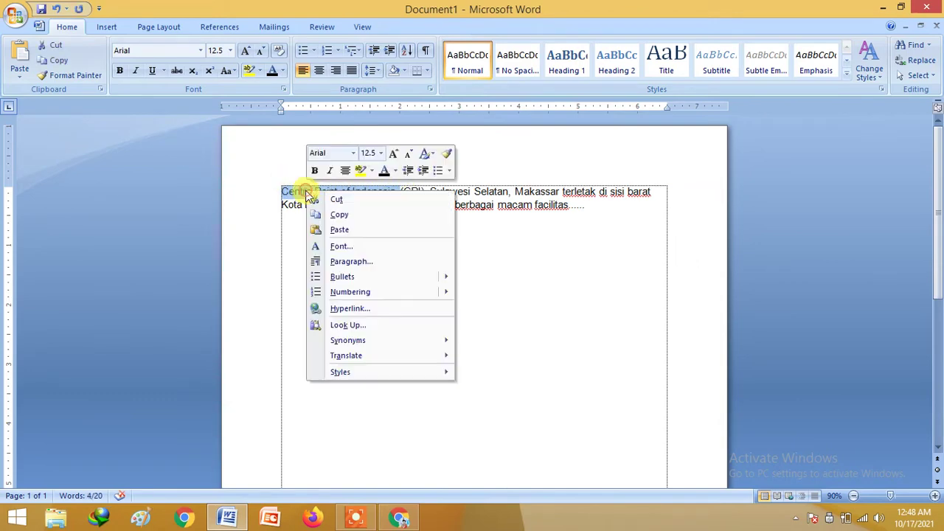
left_click(332, 213)
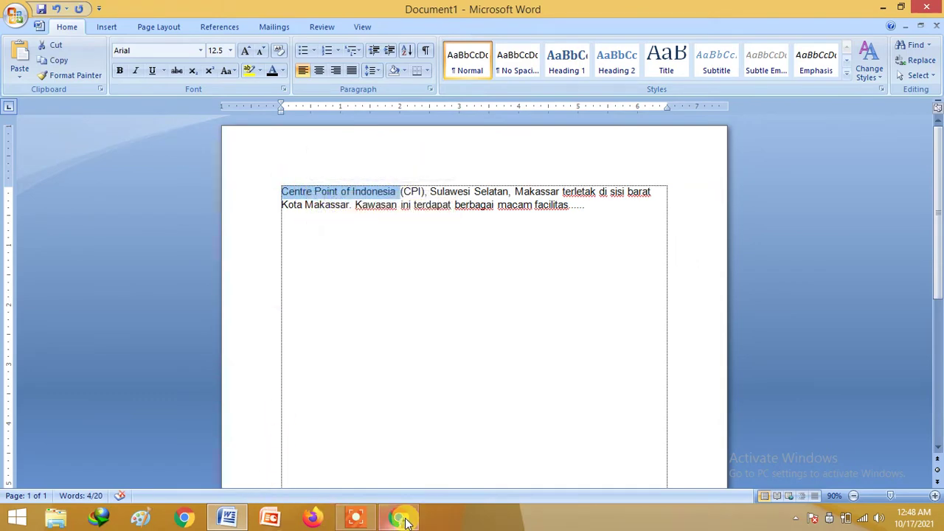
- Back in YouTube Studio, add the copied text "Centre Point of Indonesia" as a tag for the video
left_click(405, 522)
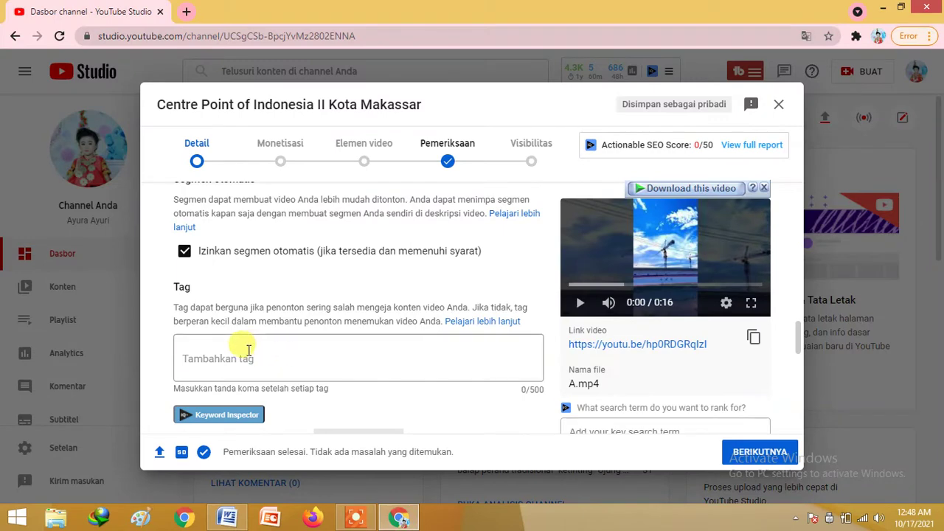
left_click(219, 355)
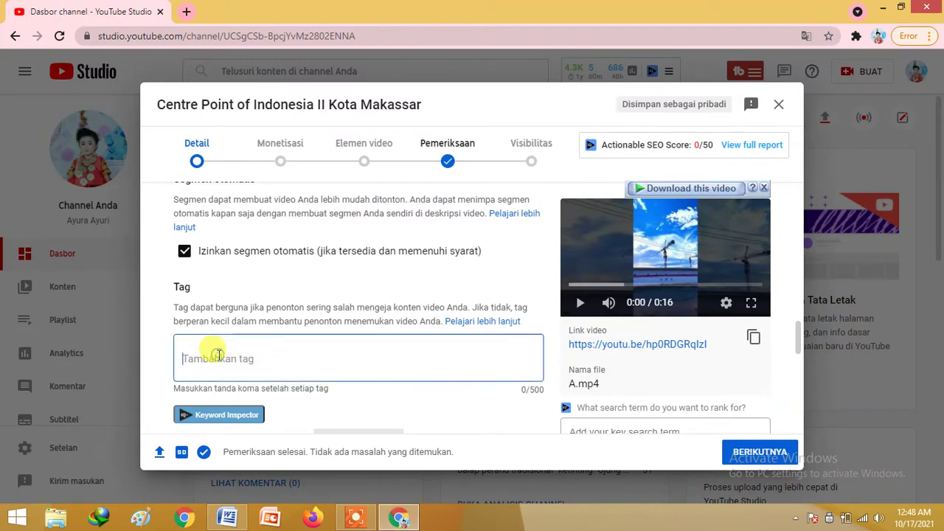
right_click(219, 354)
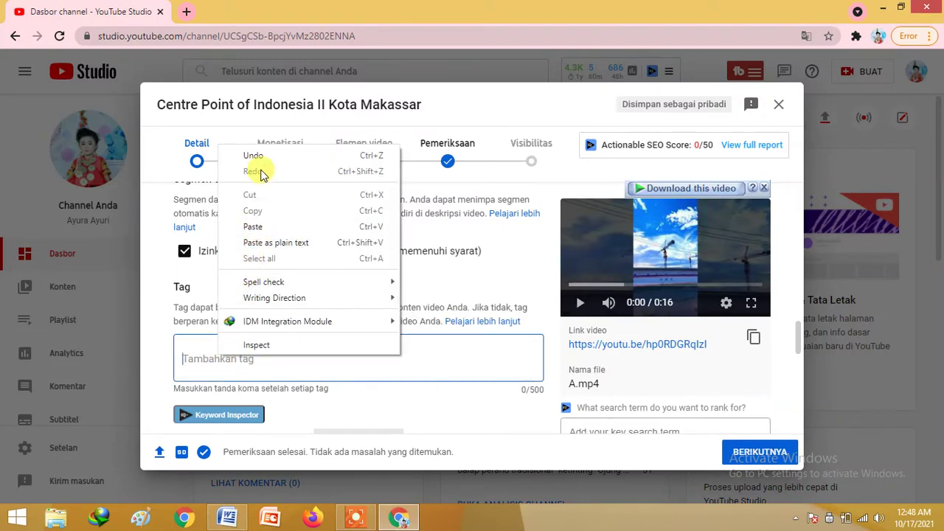
left_click(253, 226)
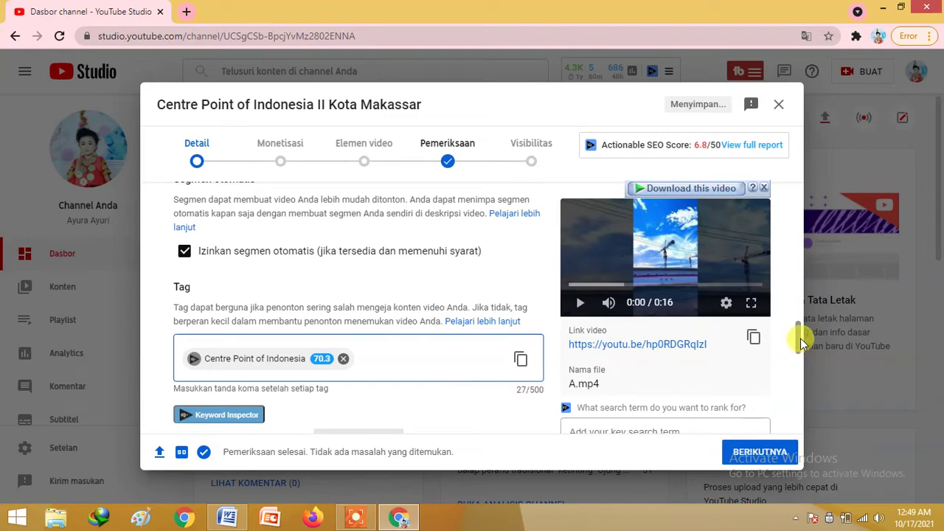
- Look through the available video languages and close the list without picking another one
scroll(801, 353, "down", 2)
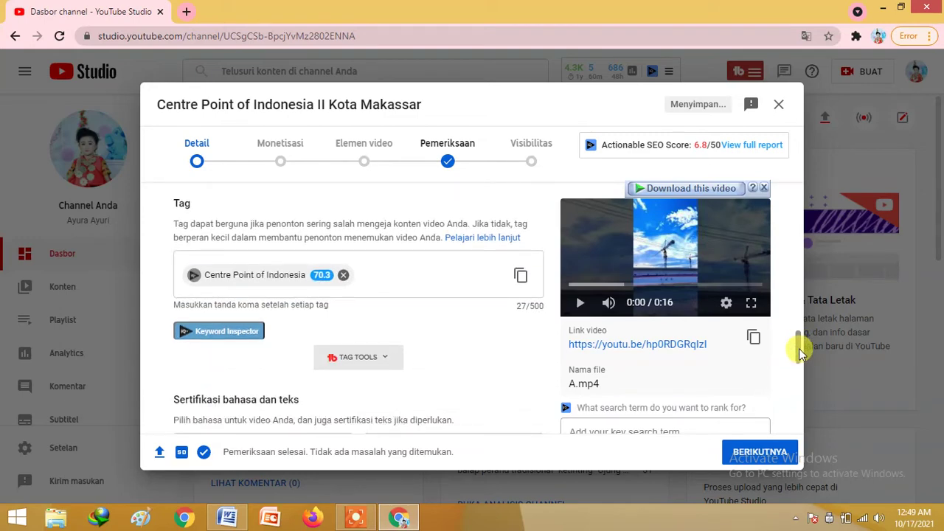
scroll(801, 353, "down", 1)
scroll(803, 359, "down", 2)
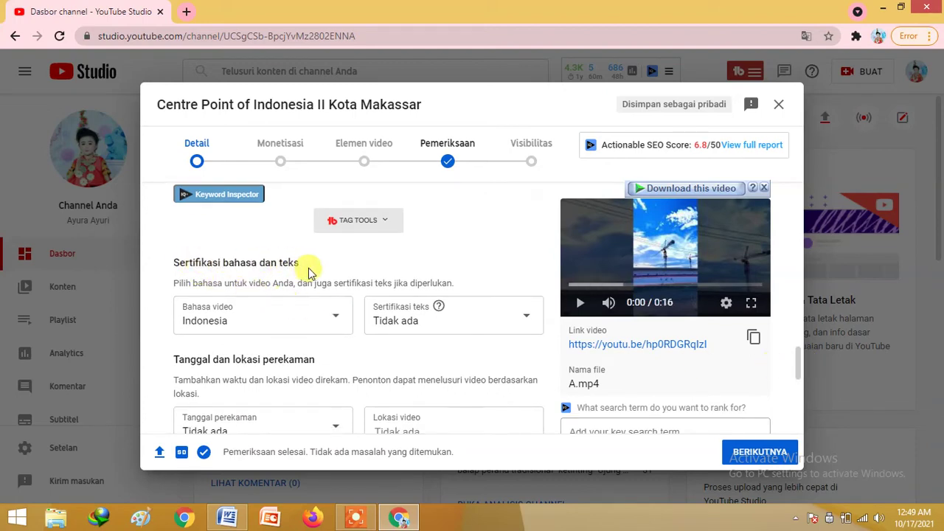
left_click(339, 322)
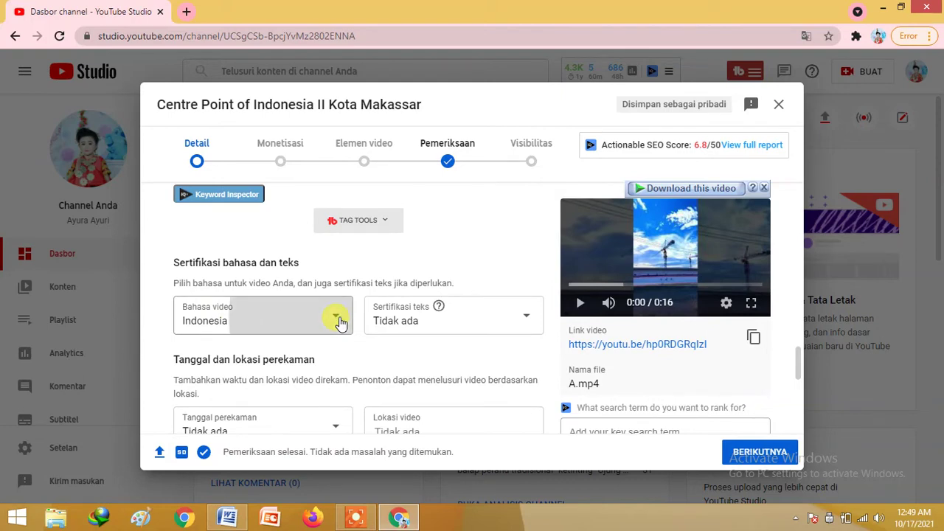
left_click(339, 320)
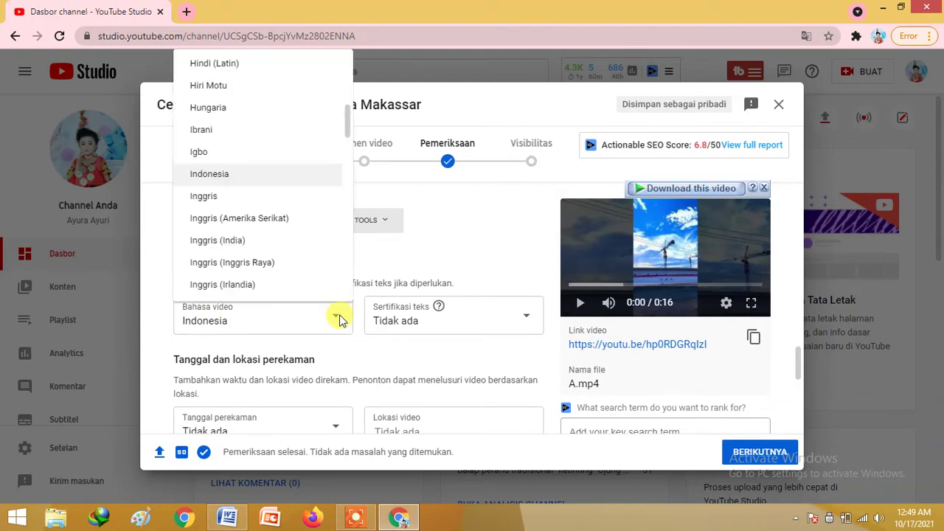
mouse_move(344, 127)
left_mouse_down()
mouse_move(348, 158)
mouse_move(347, 137)
left_mouse_up()
left_click(258, 331)
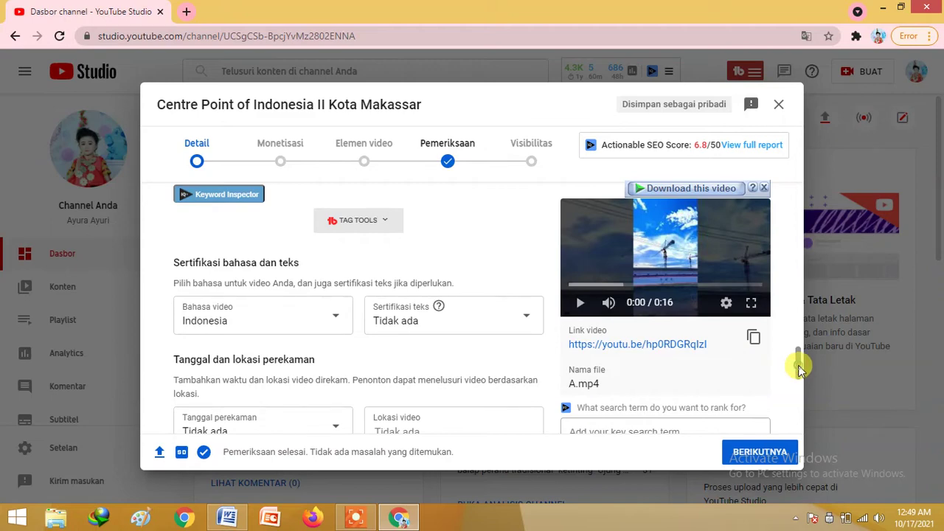
- View the calendar for the recording date and close it without choosing a date
left_click_drag(798, 366, 800, 376)
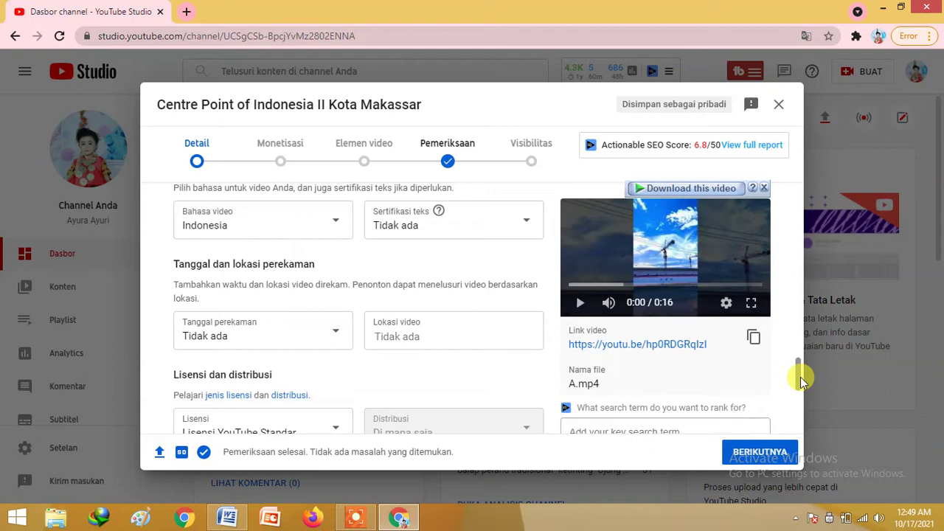
left_click(340, 338)
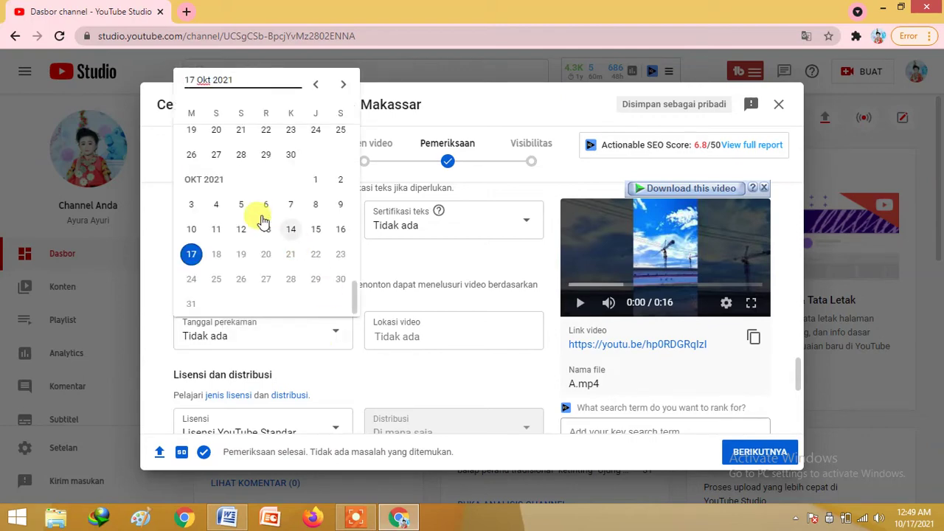
left_click(157, 331)
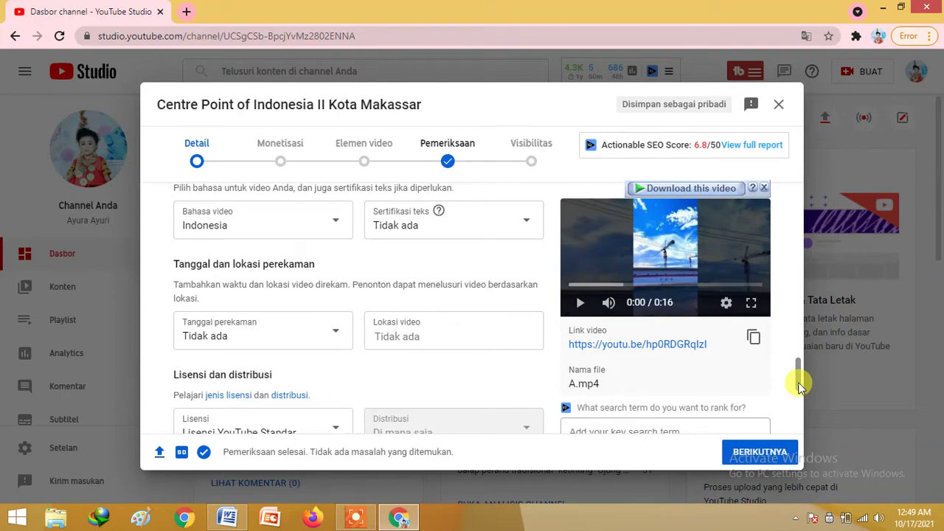
- Review the available video categories and choose Hiburan as the video's category
left_click_drag(800, 385, 803, 410)
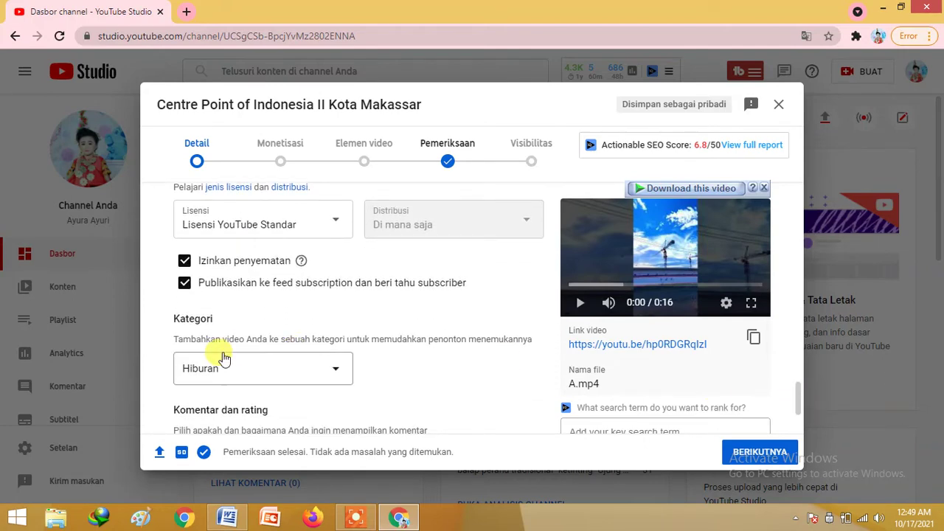
left_click(336, 377)
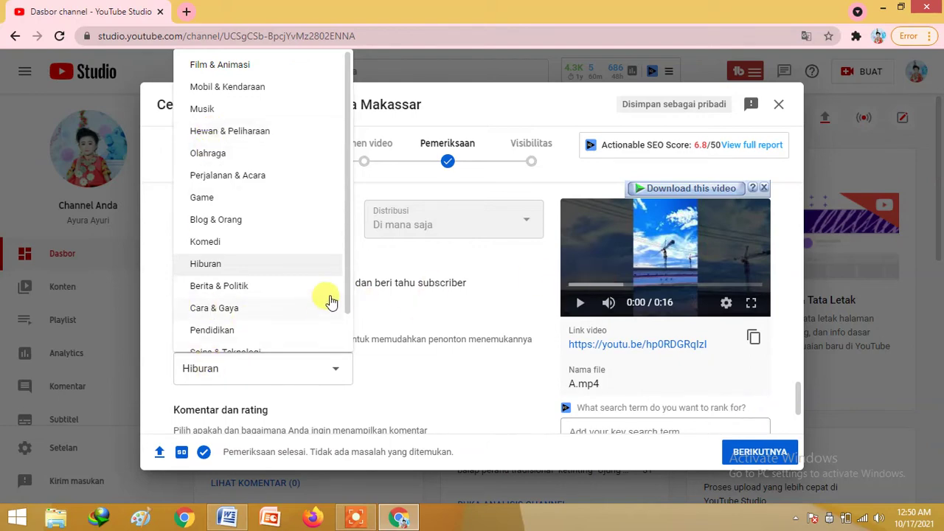
left_click_drag(344, 280, 337, 320)
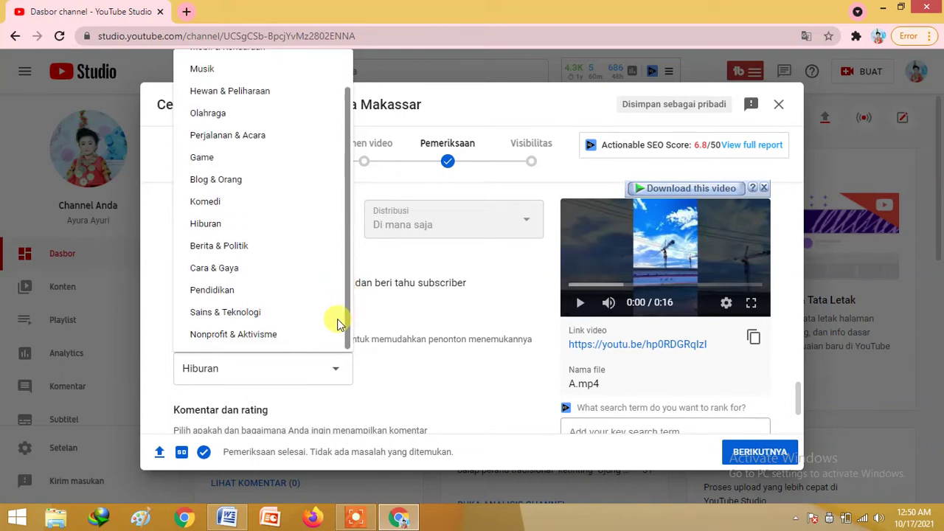
left_click(216, 225)
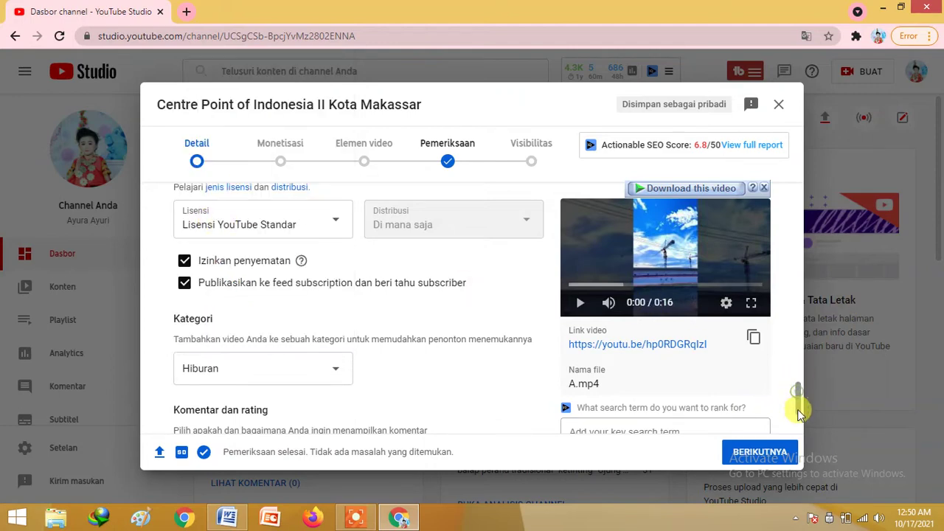
- Set the video's comment visibility to Izinkan semua komentar
scroll(796, 407, "down", 2)
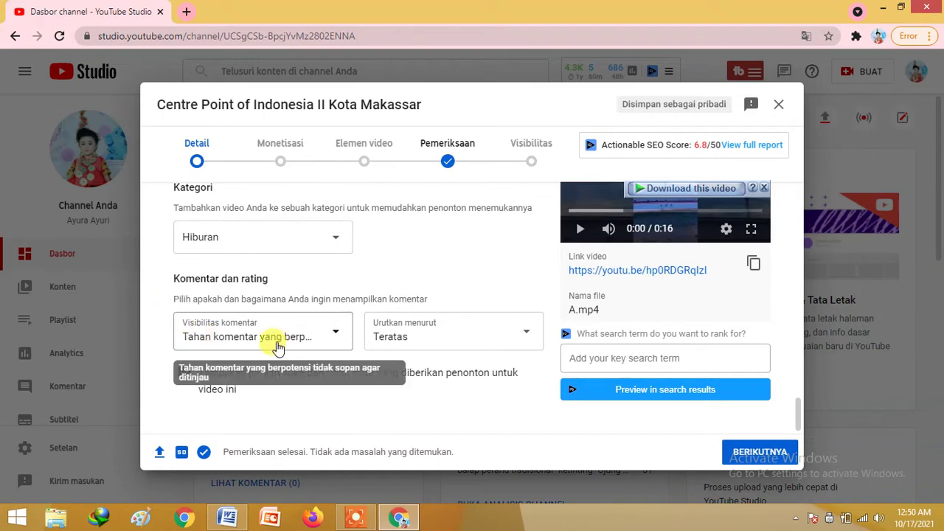
left_click(336, 337)
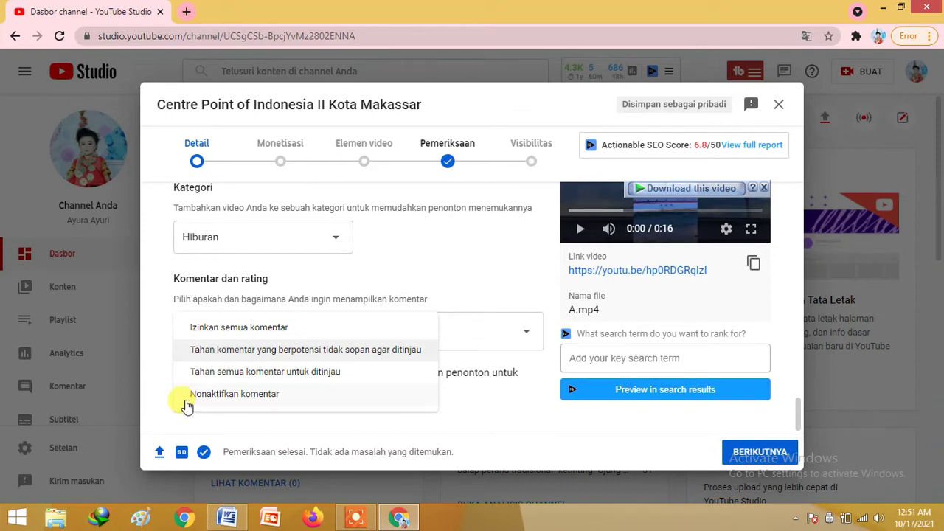
left_click(198, 334)
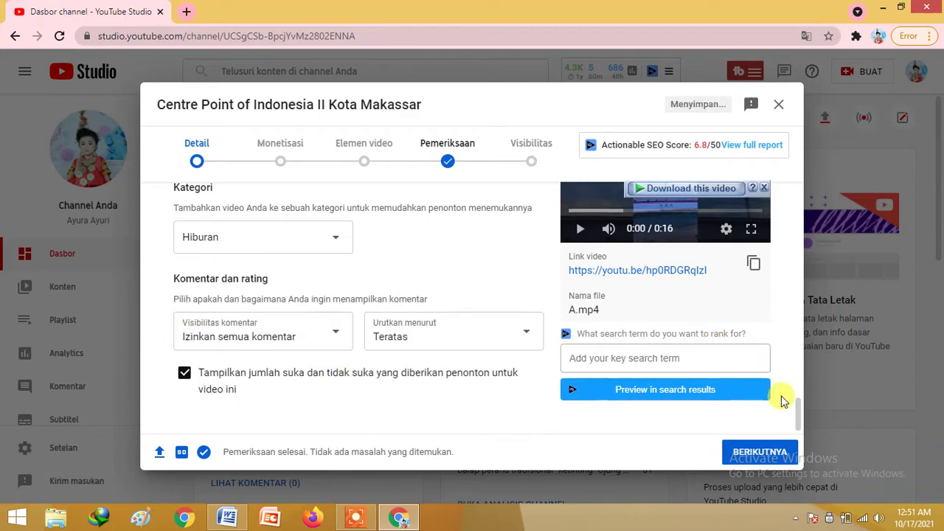
- Continue from the video details to the monetisation stage and set monetisation to Aktif
left_click_drag(802, 407, 803, 200)
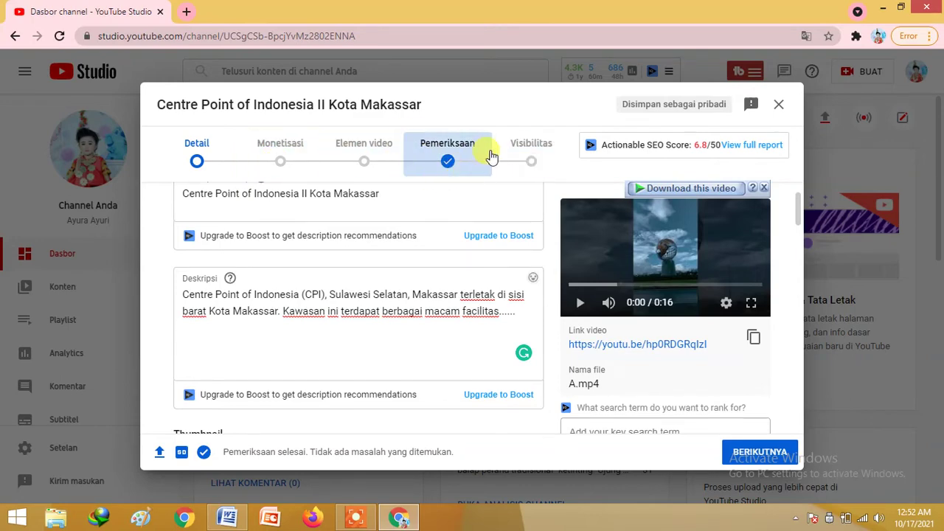
left_click(446, 157)
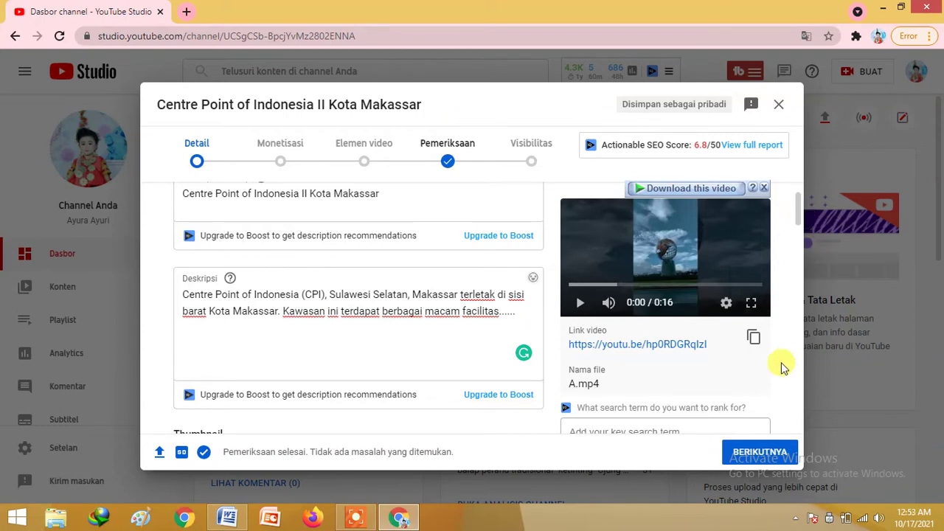
left_click(760, 459)
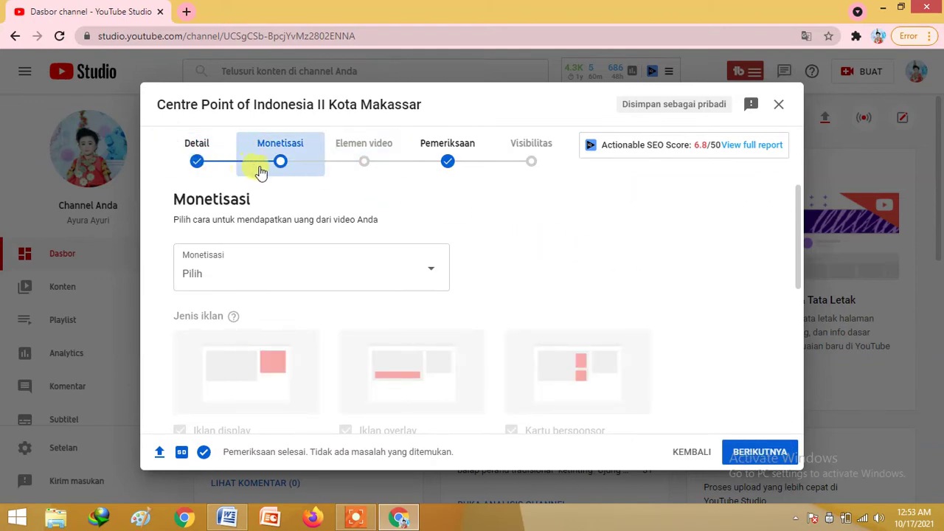
left_click(280, 152)
left_click(252, 149)
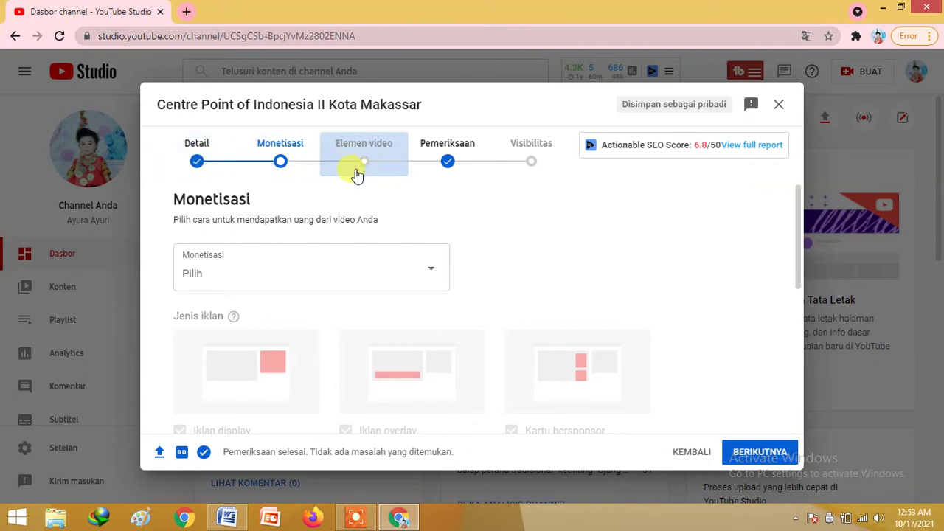
left_click(431, 272)
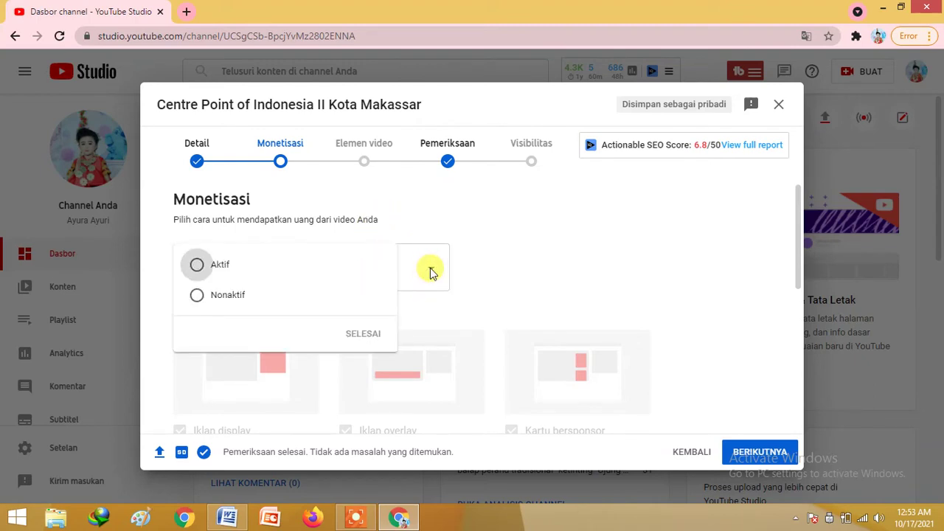
left_click(199, 268)
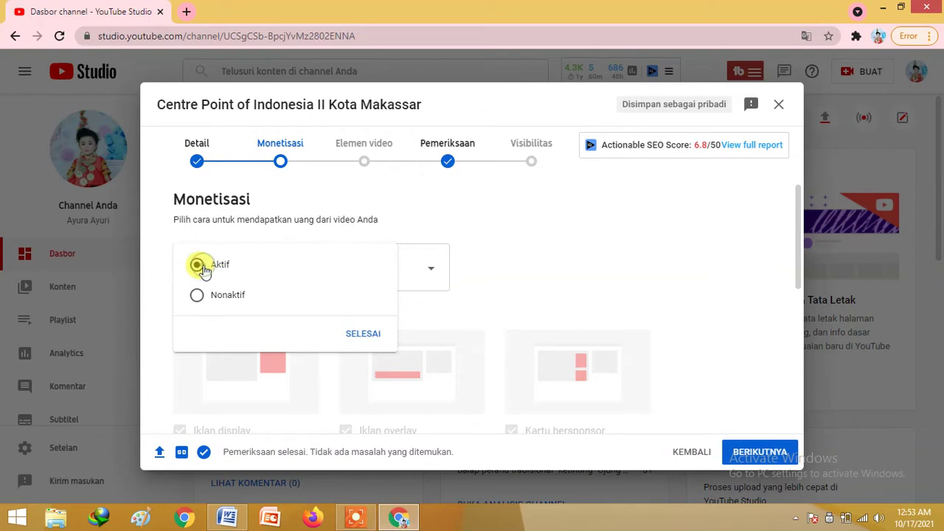
left_click(357, 338)
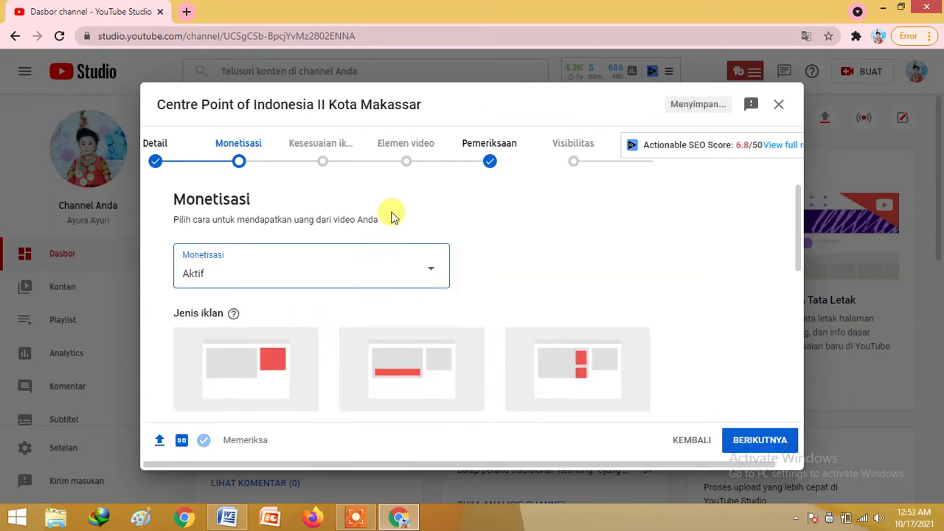
- Continue to the ad suitability questionnaire, declare Tidak satu pun di atas for the listed content and submit the rating
left_click(752, 443)
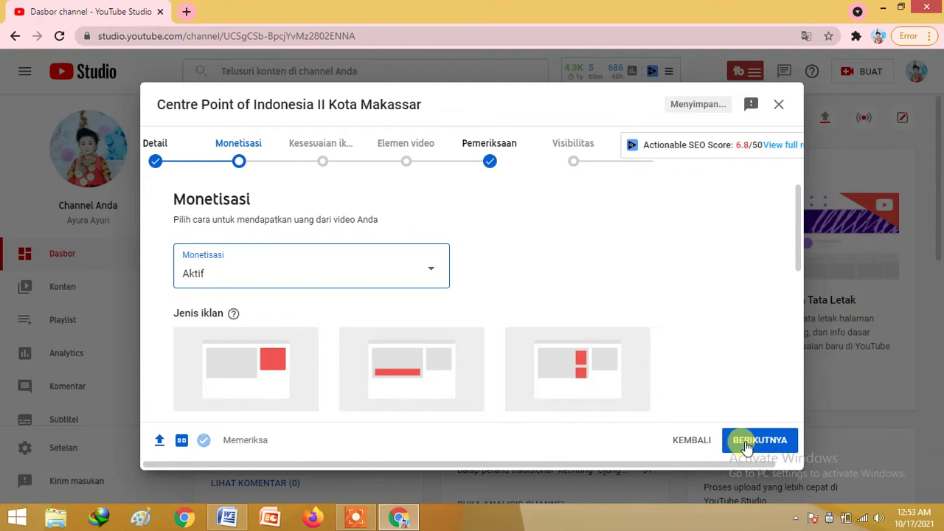
left_click(750, 441)
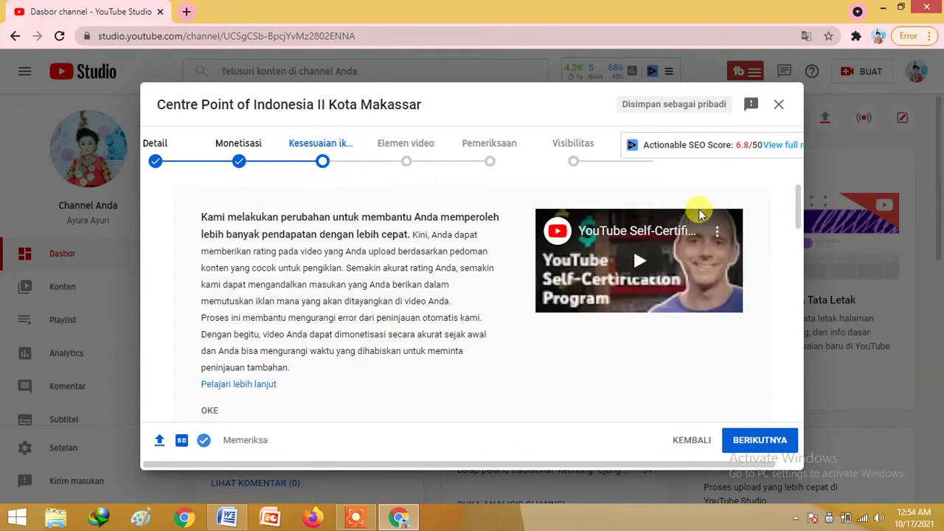
left_click_drag(798, 205, 801, 249)
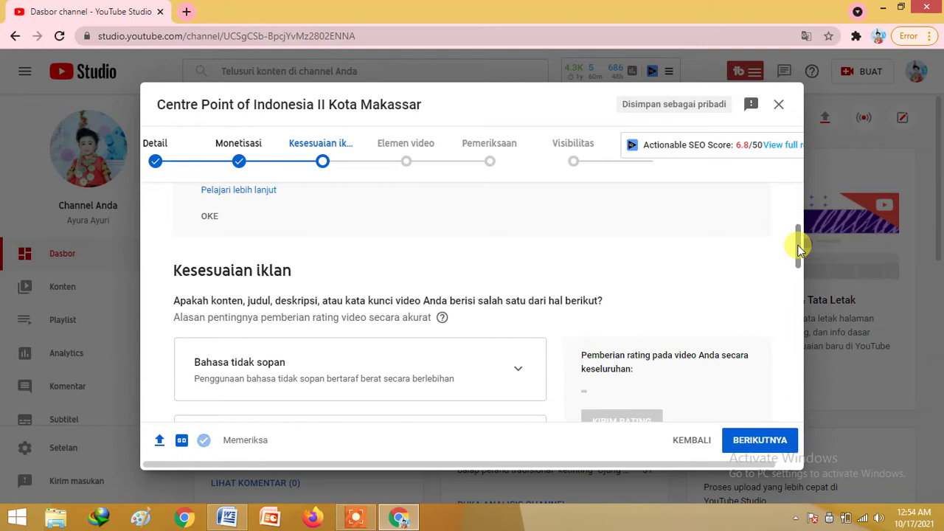
left_click_drag(801, 250, 800, 248)
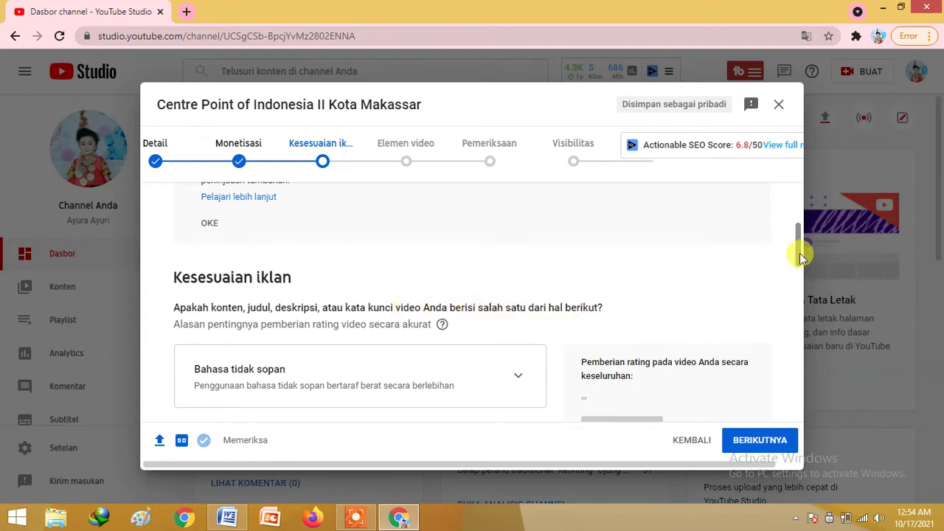
left_click_drag(799, 253, 801, 272)
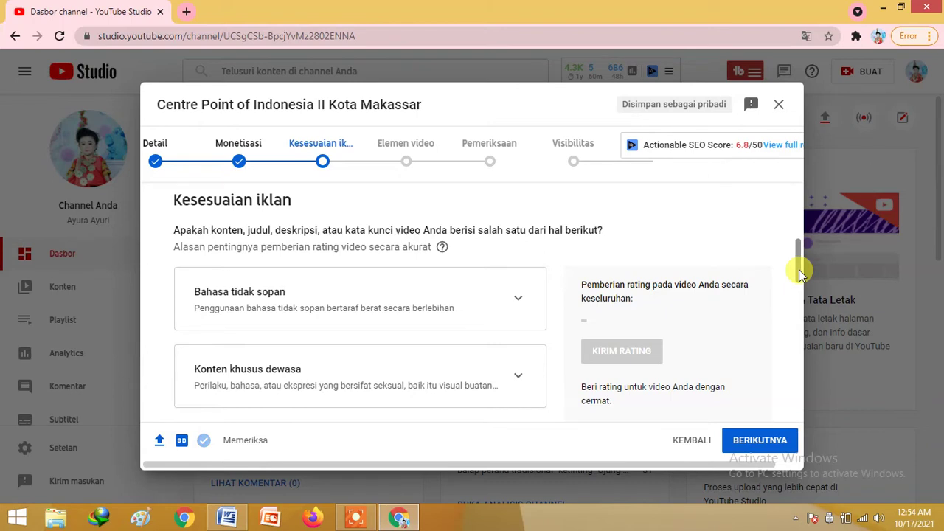
left_click_drag(800, 273, 806, 415)
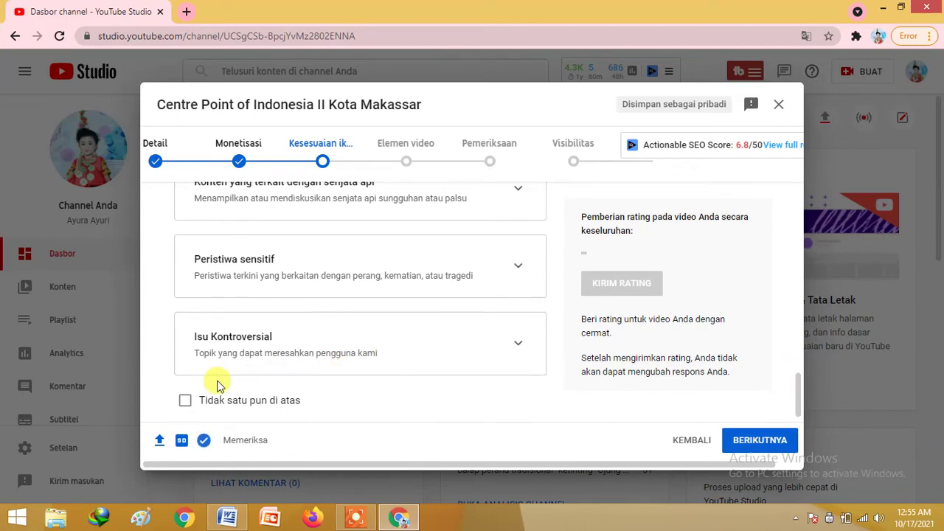
left_click(184, 404)
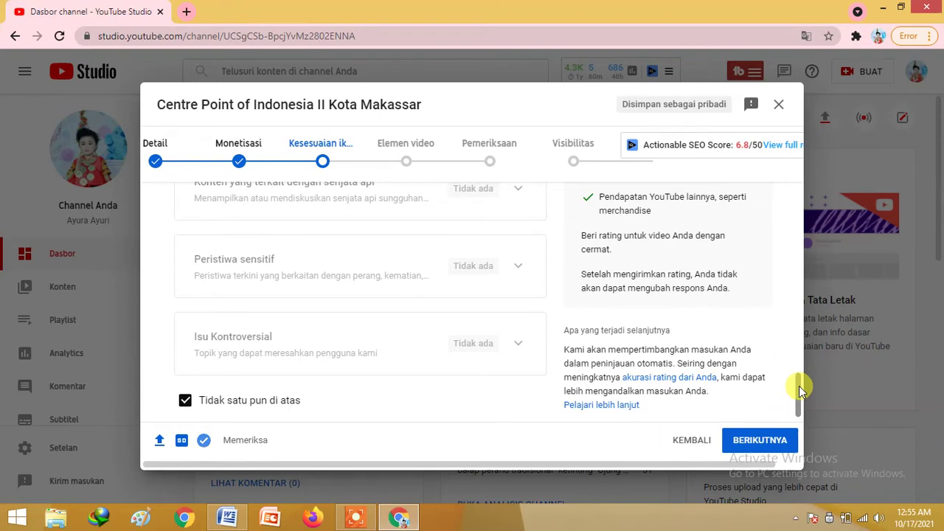
left_click_drag(799, 386, 799, 317)
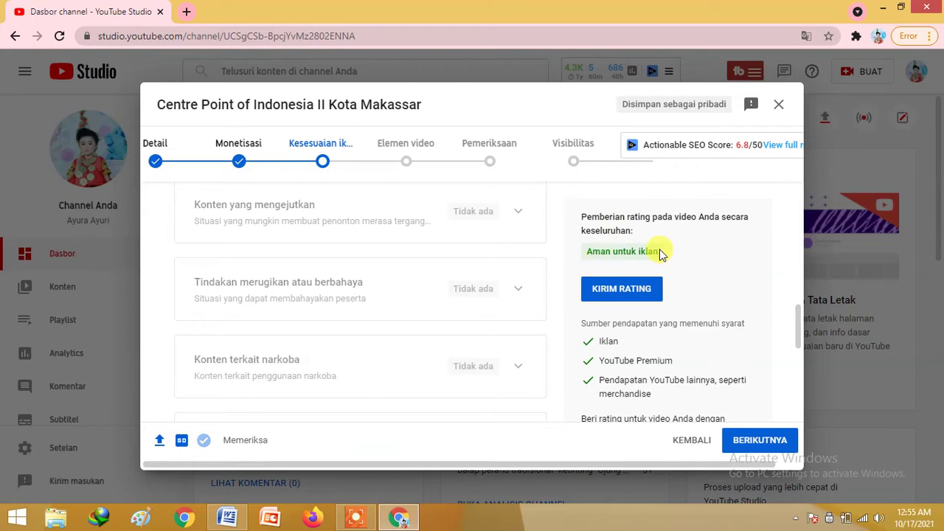
left_click(621, 291)
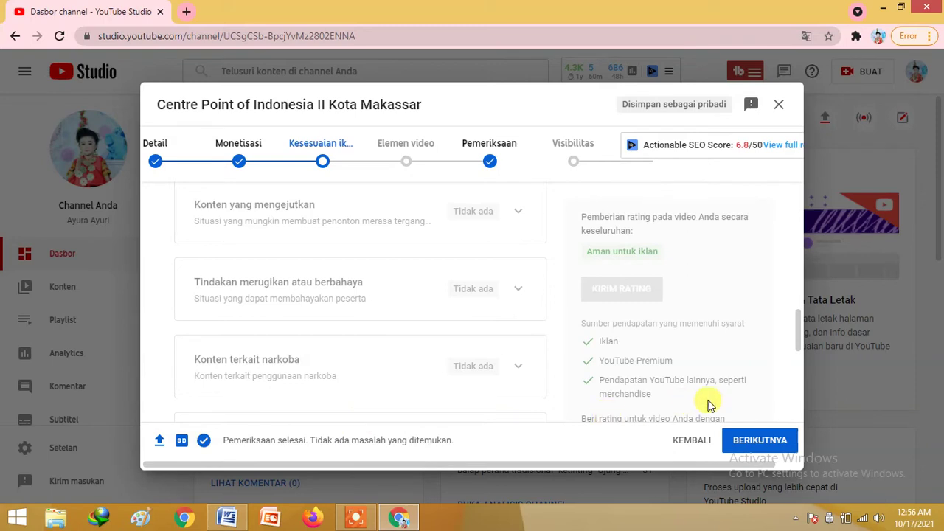
- Proceed through the video elements and checks stages to the visibility stage without adding subtitles or cards
left_click(762, 441)
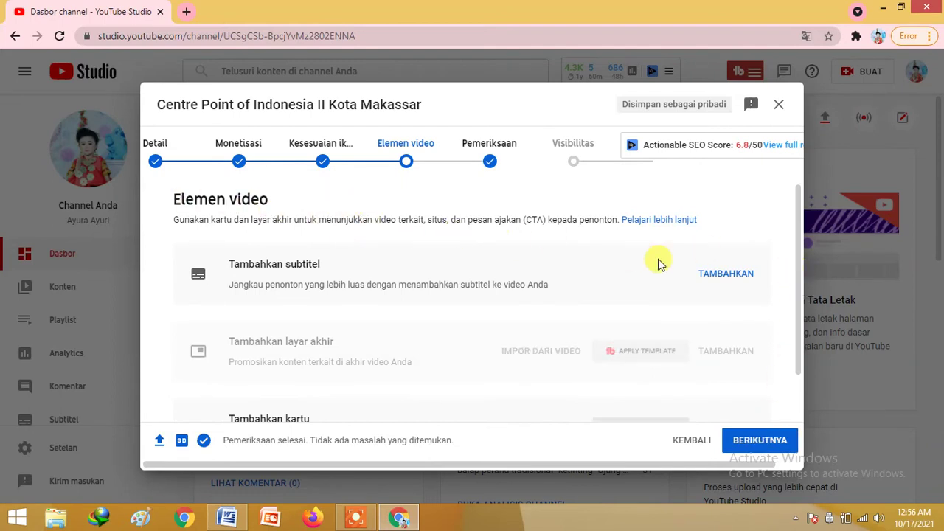
left_click_drag(798, 195, 800, 230)
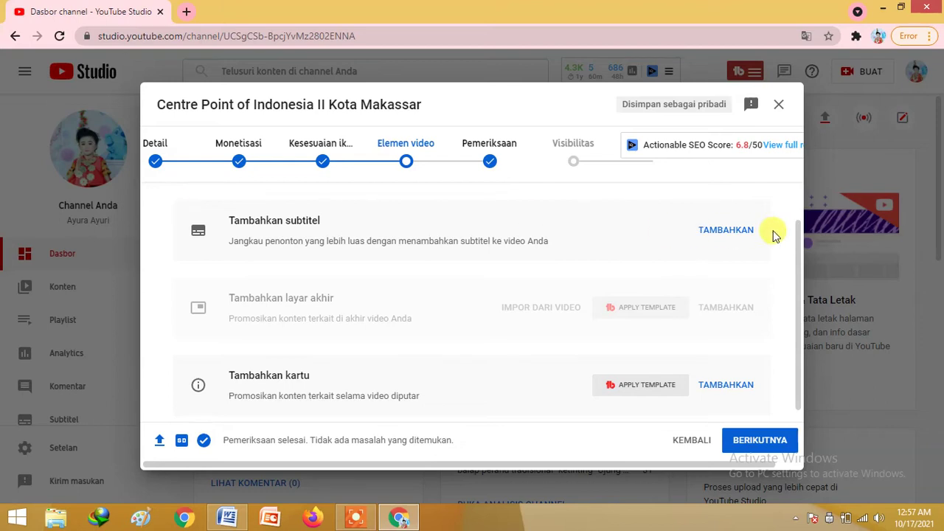
left_click_drag(798, 226, 801, 257)
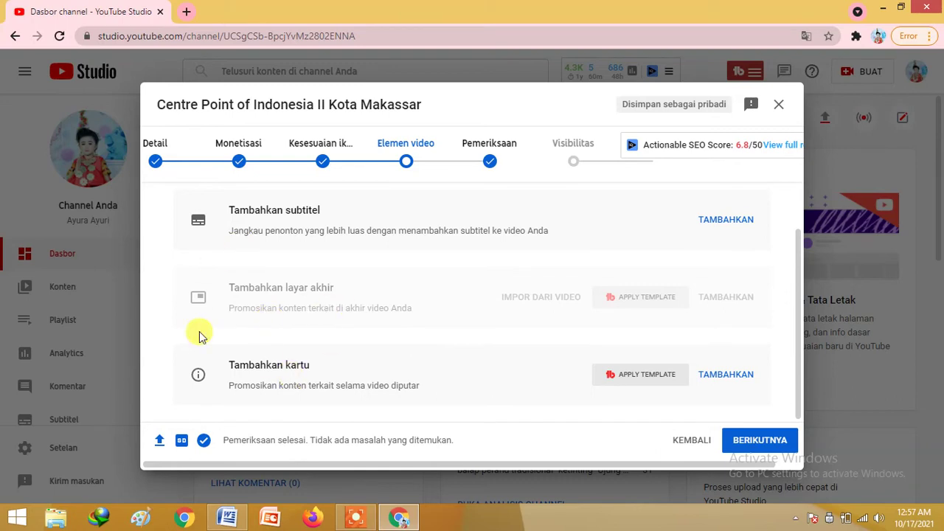
left_click(753, 448)
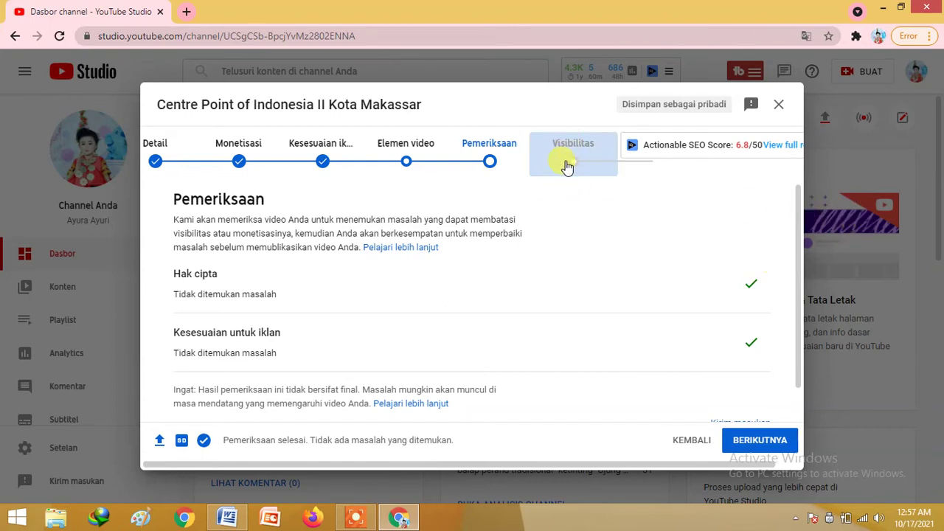
left_click(761, 442)
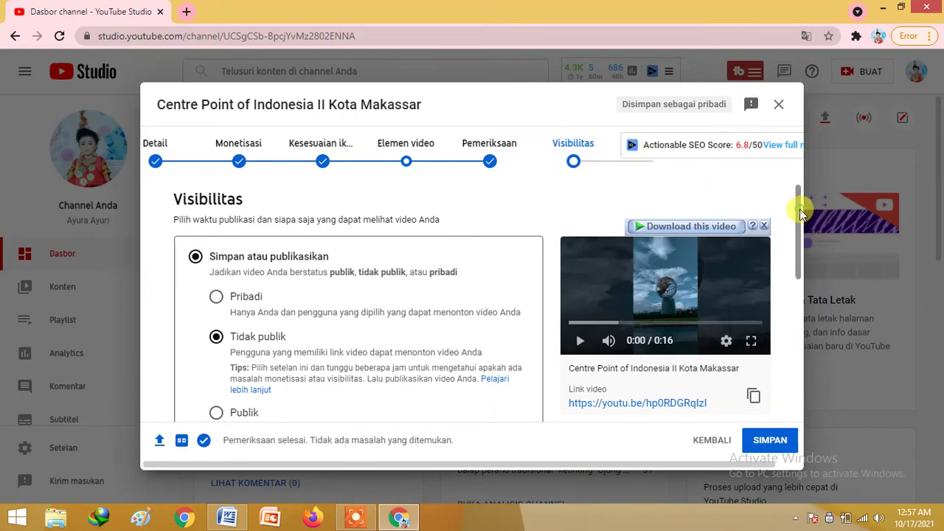
- Review the publishing options and set the video's visibility to Pribadi
left_click_drag(799, 209, 799, 219)
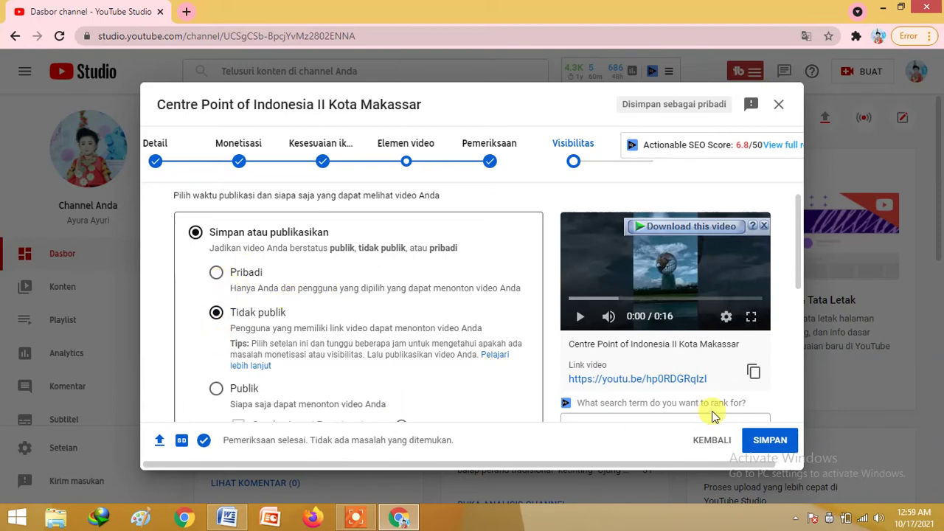
left_click_drag(801, 263, 774, 307)
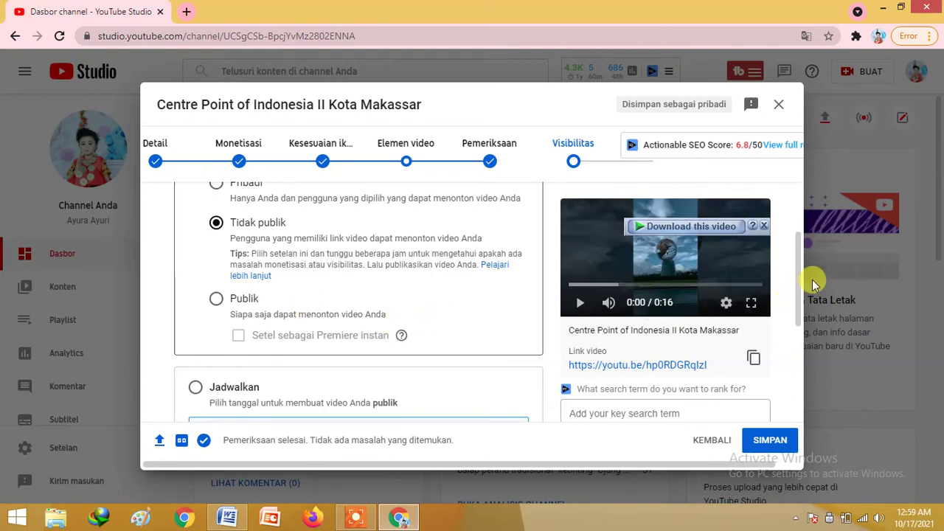
left_click_drag(796, 270, 804, 231)
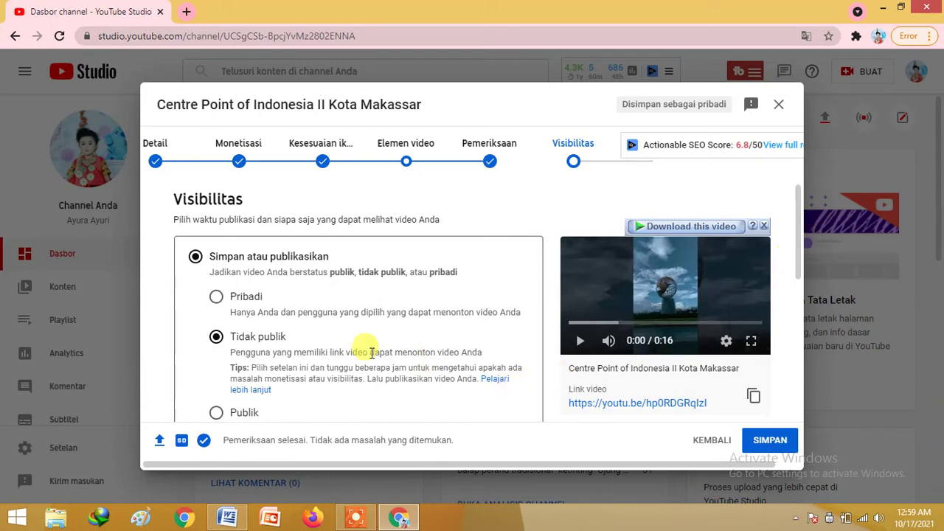
left_click(217, 298)
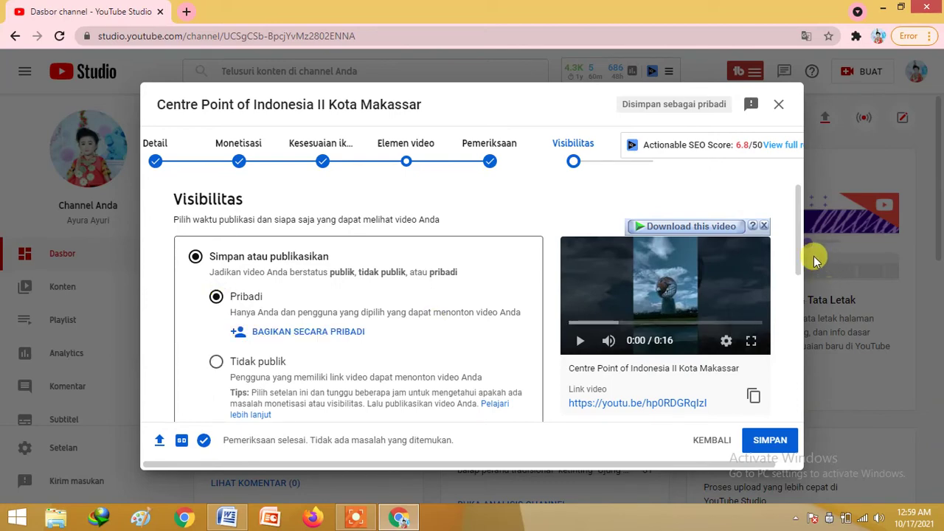
- Copy the video's link and switch to the Microsoft Word document
left_click_drag(800, 253, 800, 270)
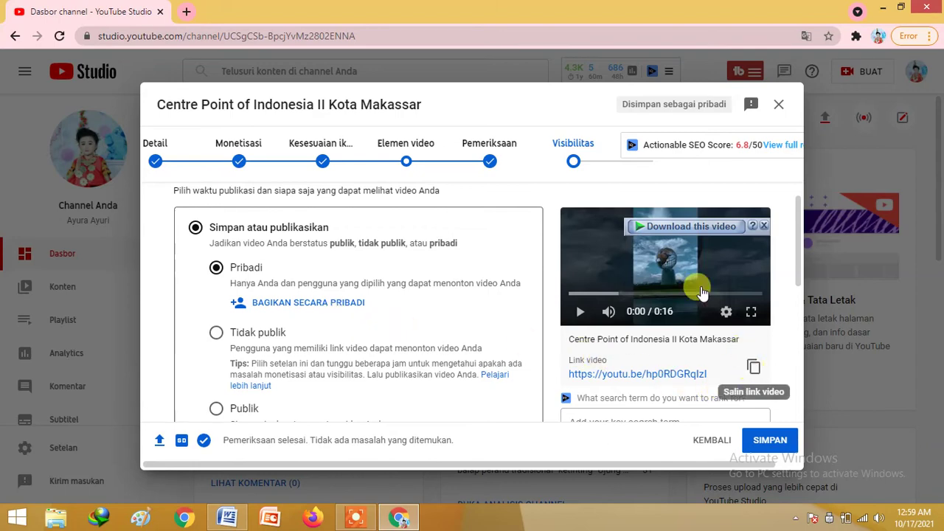
left_click(755, 368)
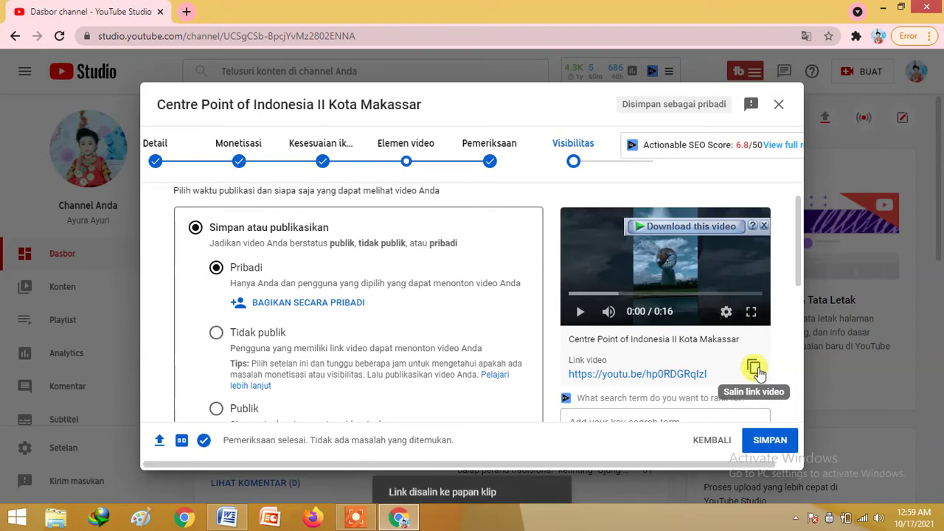
left_click(227, 517)
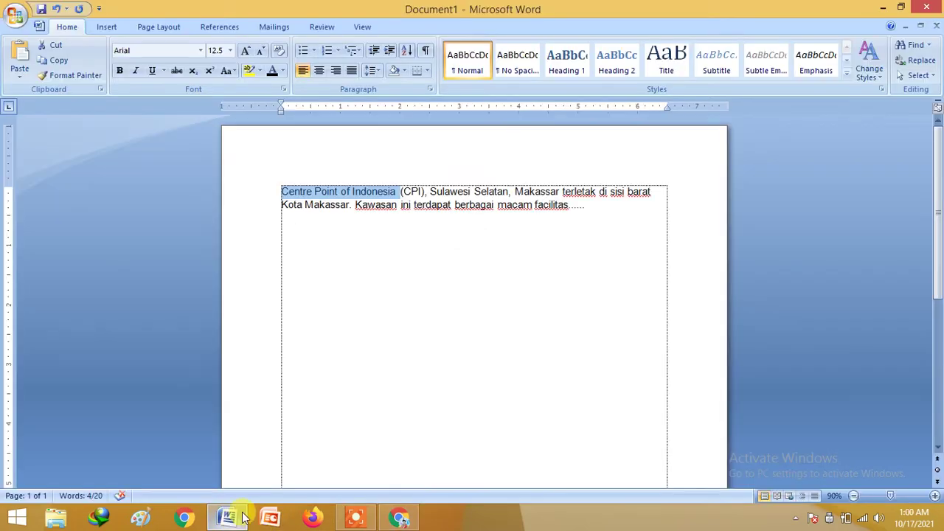
left_click(601, 209)
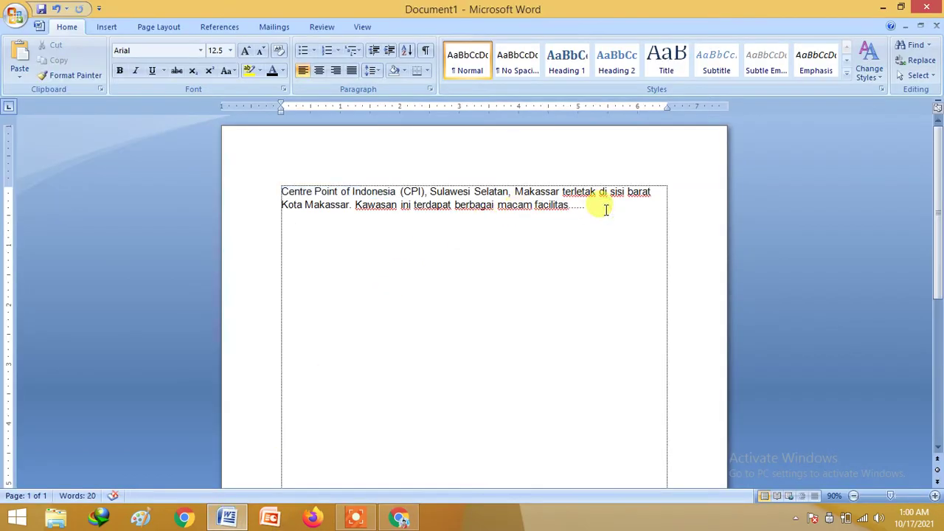
key("Return")
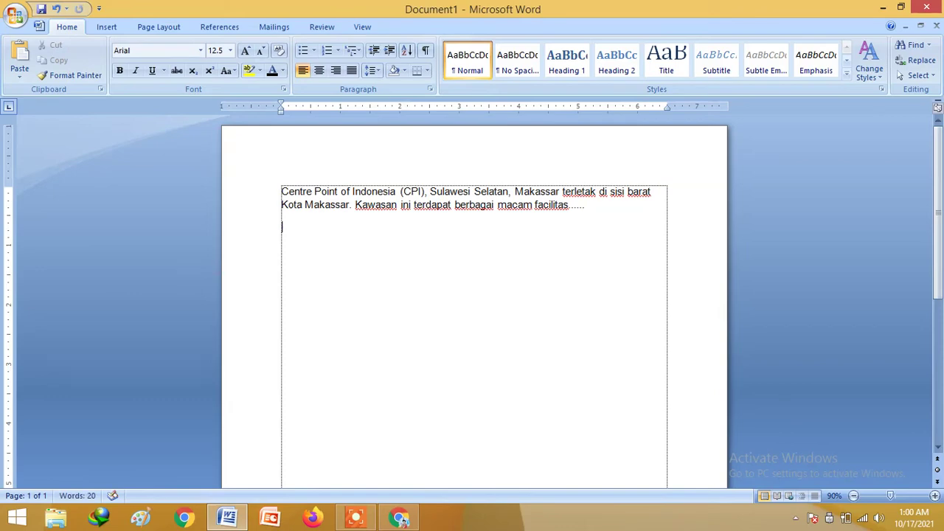
type("https://youtu.be/hp0RDGRqIzI")
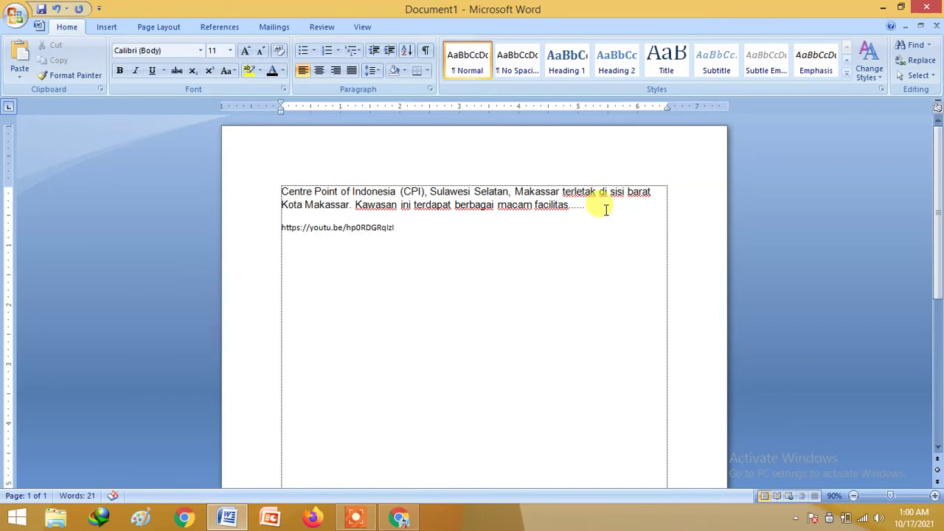
left_click(881, 7)
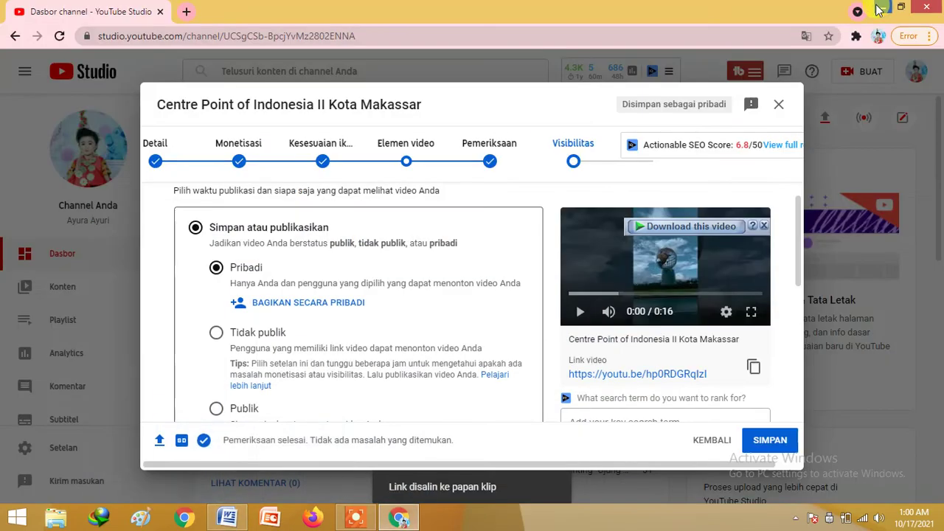
- Review the remaining visibility options and select Jadwalkan for the video's publication
left_click_drag(800, 204, 794, 280)
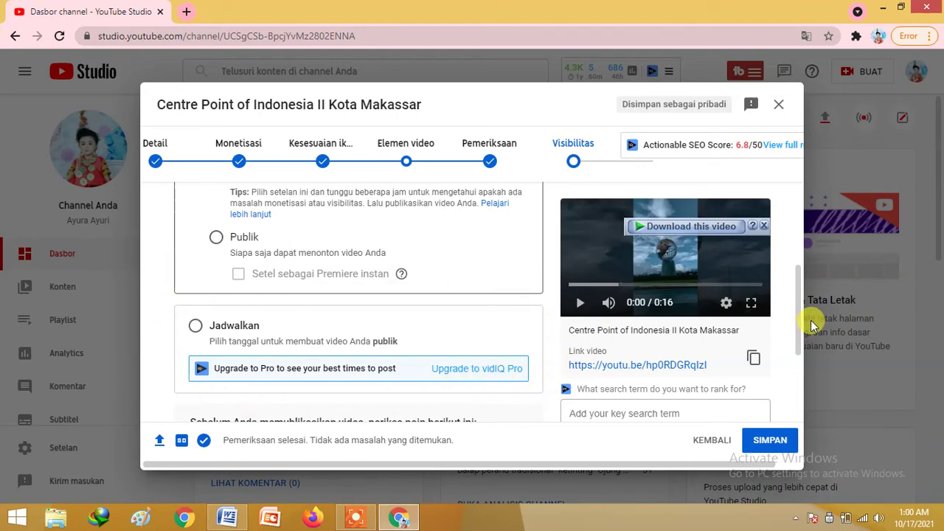
left_click_drag(805, 312, 802, 282)
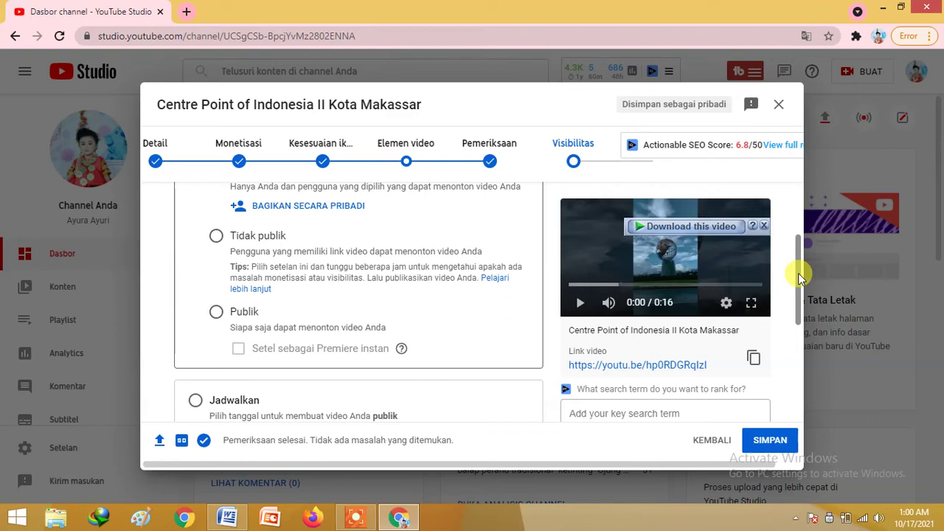
left_click_drag(802, 275, 801, 295)
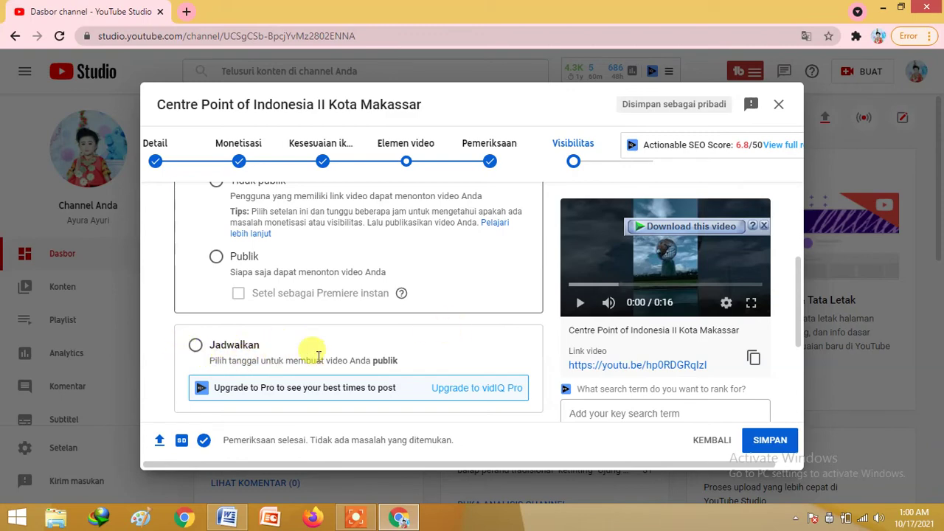
left_click(195, 345)
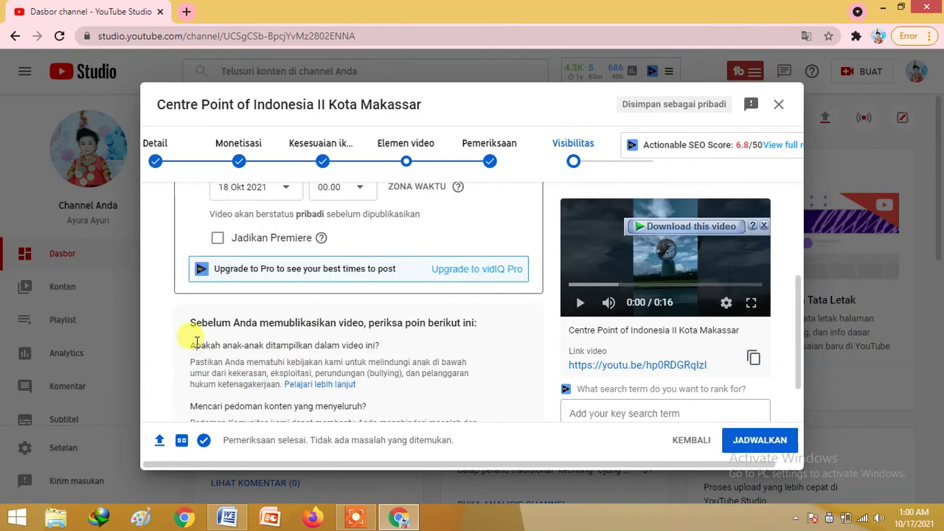
- Review the scheduling settings and switch the video's visibility back to Simpan atau publikasikan
left_click_drag(801, 292, 800, 242)
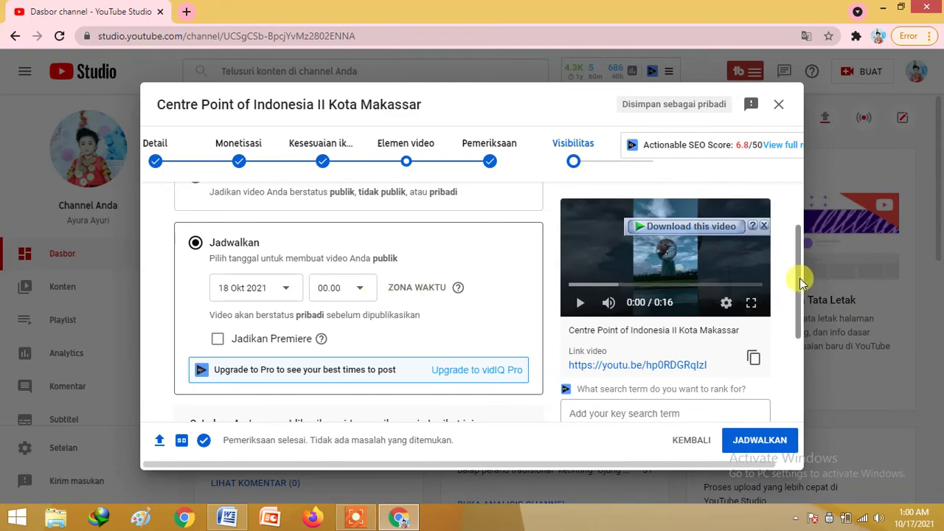
left_click_drag(799, 278, 806, 218)
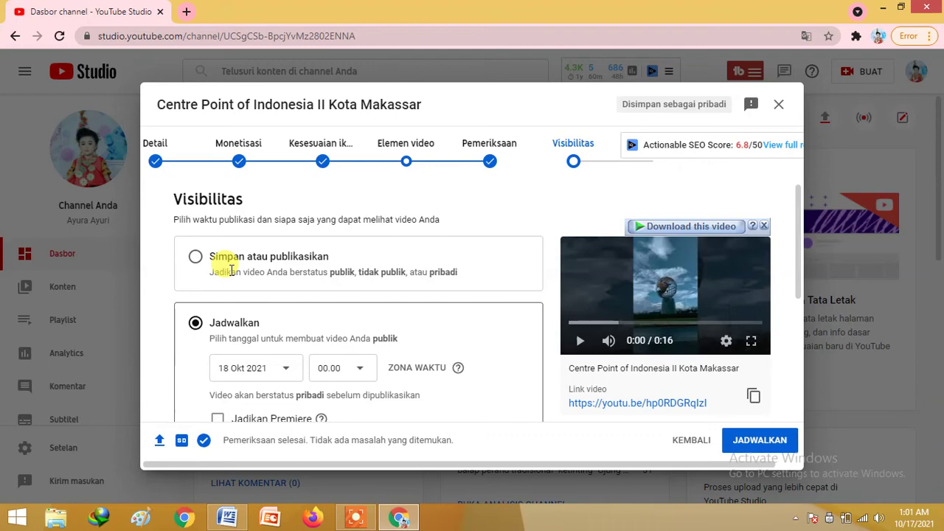
left_click(196, 258)
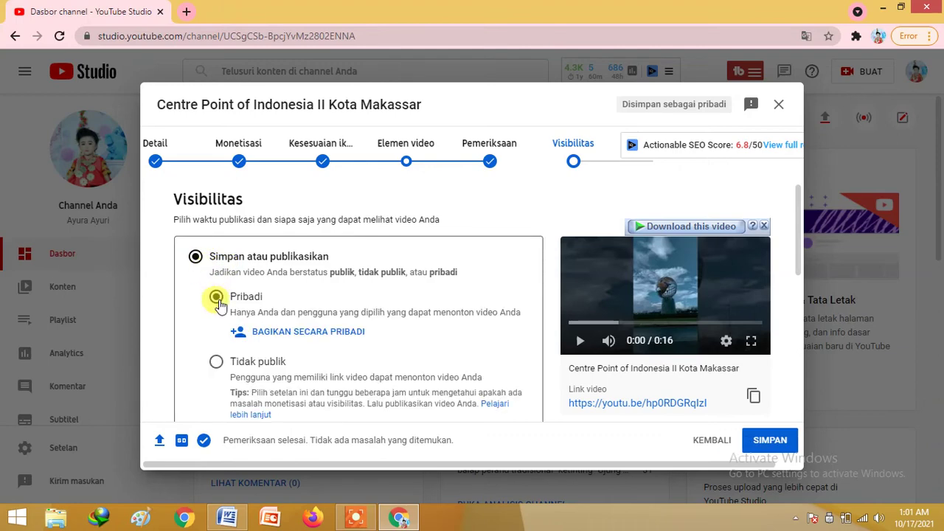